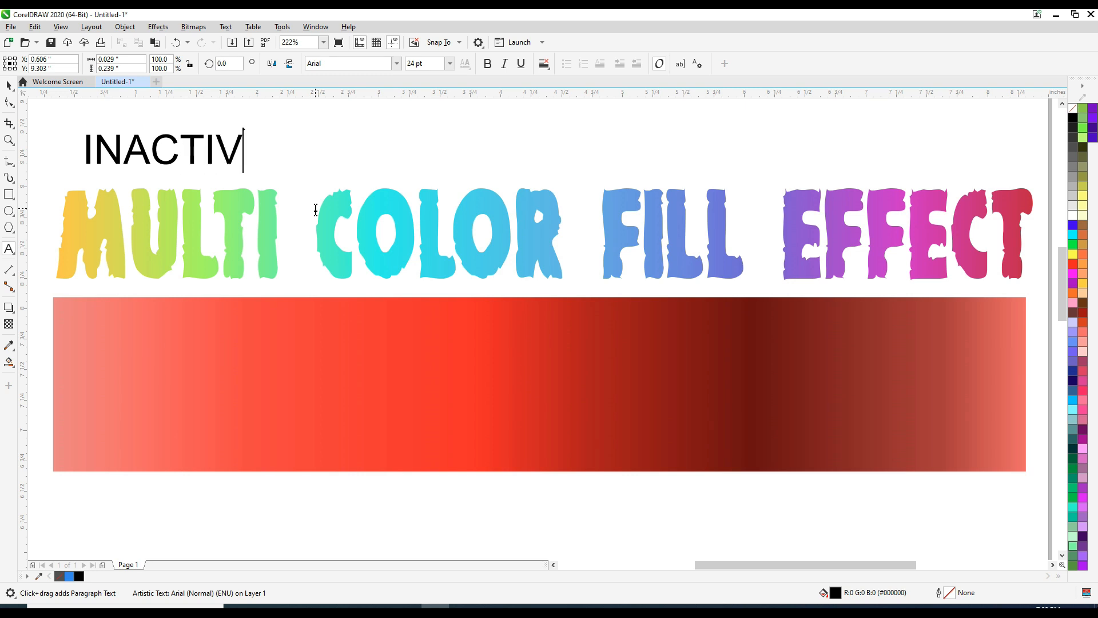
# Step: Finish typing the heading text so it reads INACTIVE FILL EFFECT
pyautogui.write('FILL EFFEC')
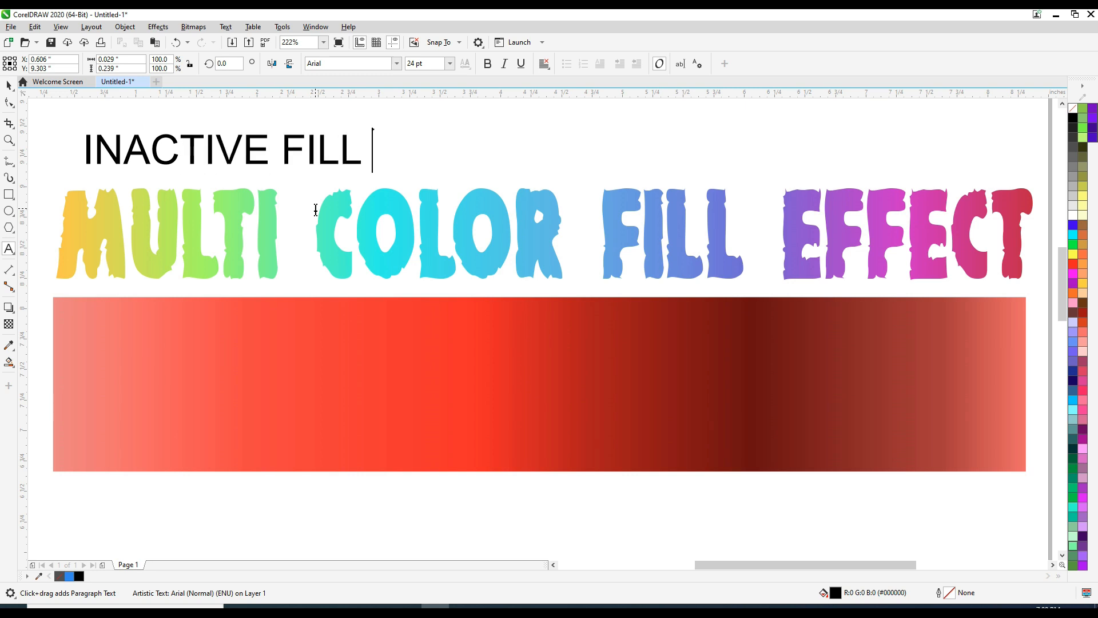
pyautogui.write('T')
pyautogui.hotkey('ctrl', 'space')
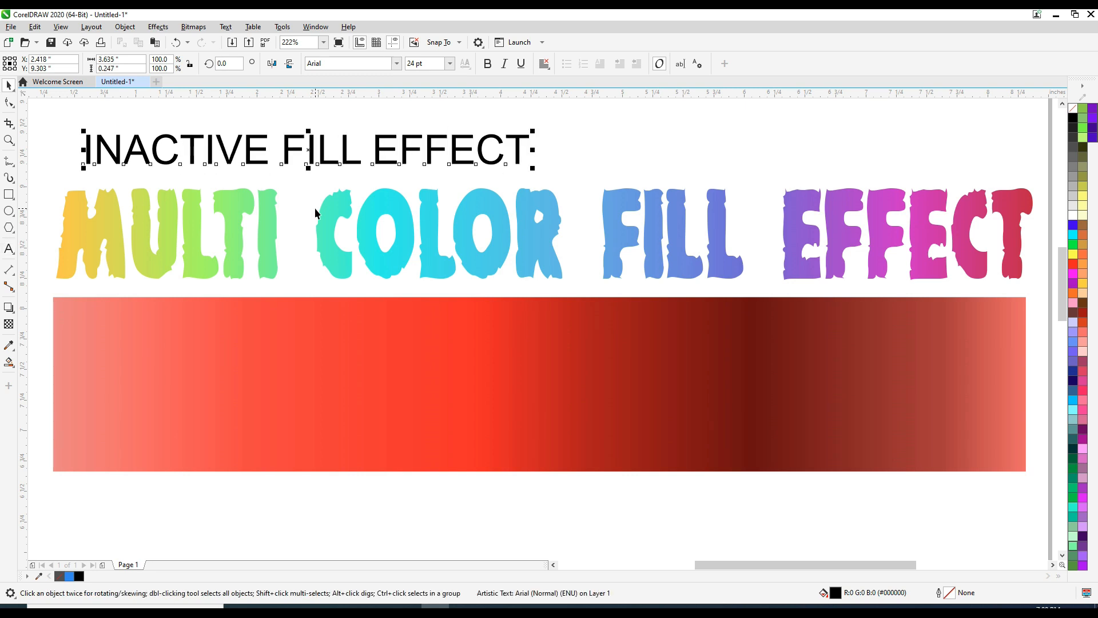
# Step: Change the heading's font to Backpack Personal Use
pyautogui.click(397, 65)
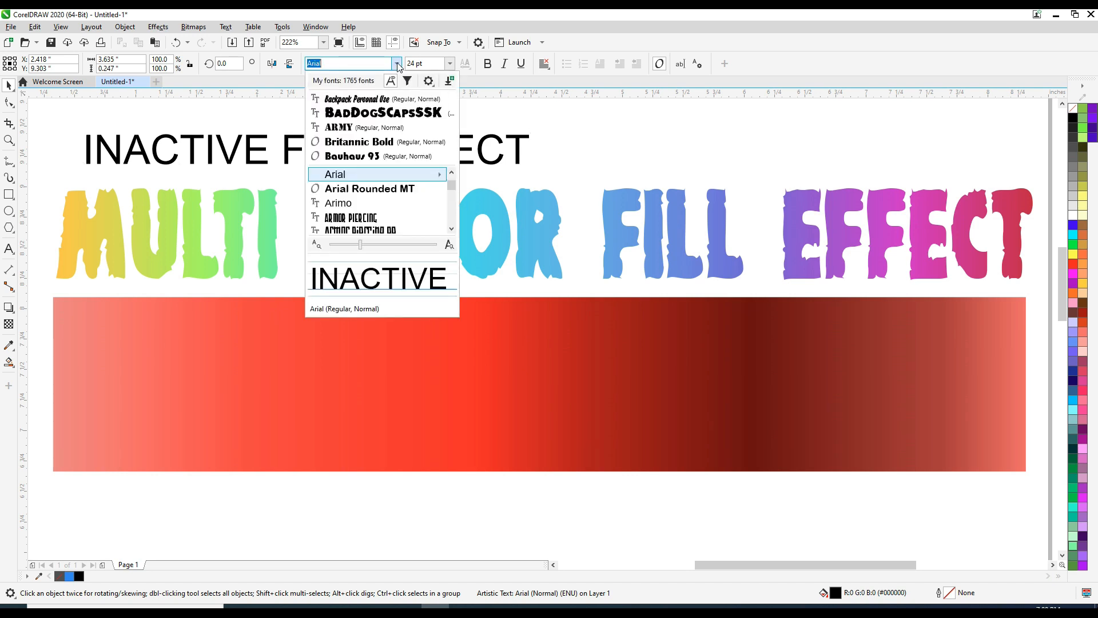
pyautogui.click(371, 97)
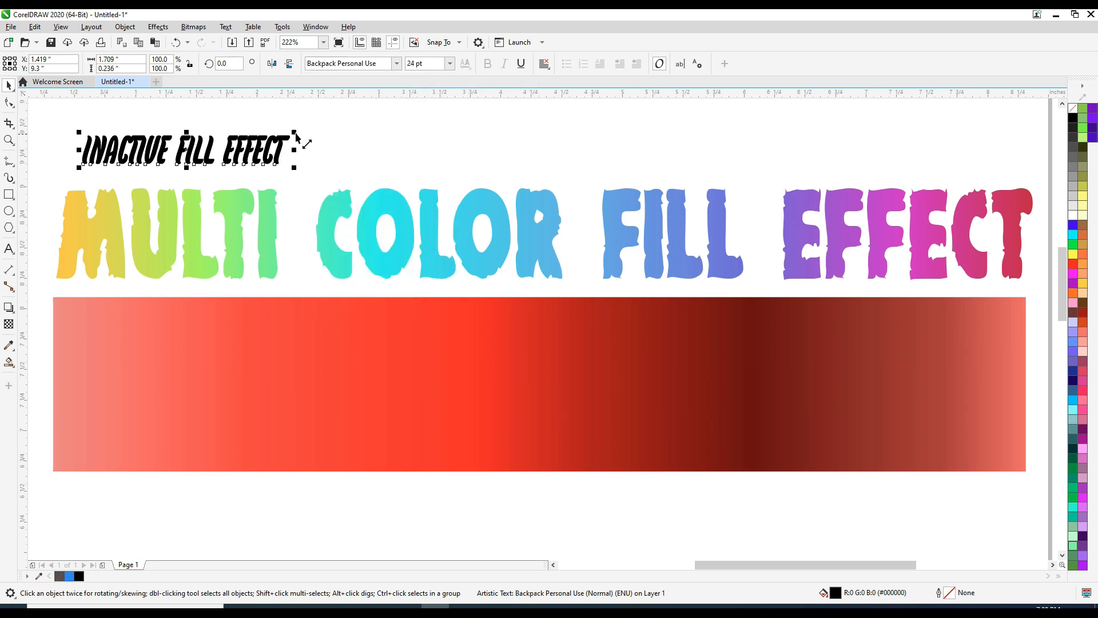
# Step: Enlarge the heading to span the page width and position it above the multicolour text
pyautogui.moveTo(295, 135); pyautogui.dragTo(906, 117)
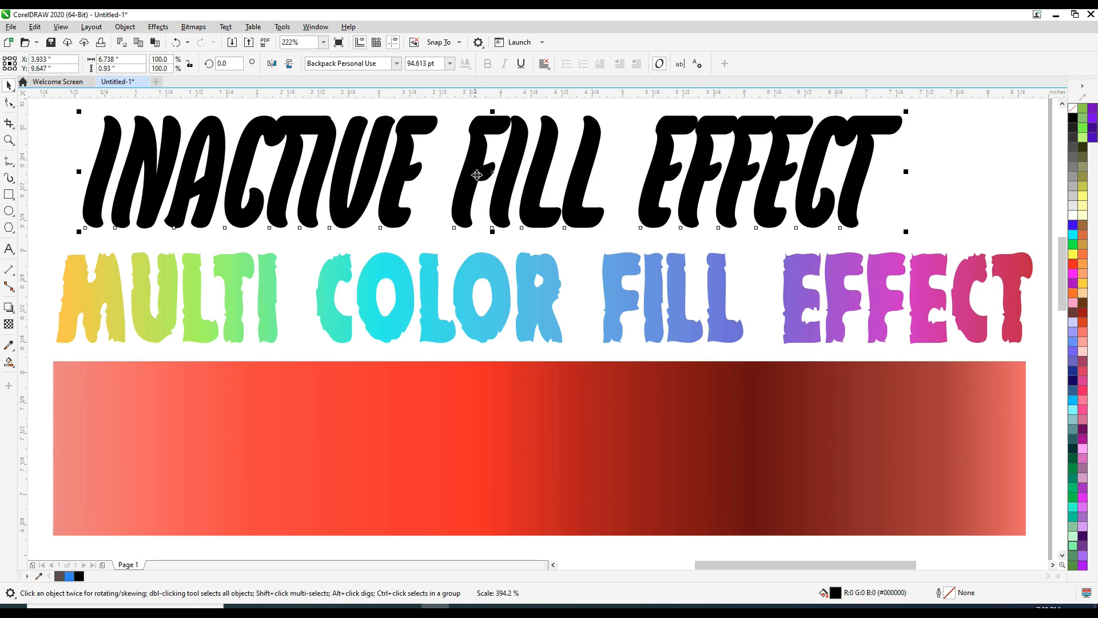
pyautogui.moveTo(478, 173); pyautogui.dragTo(505, 173)
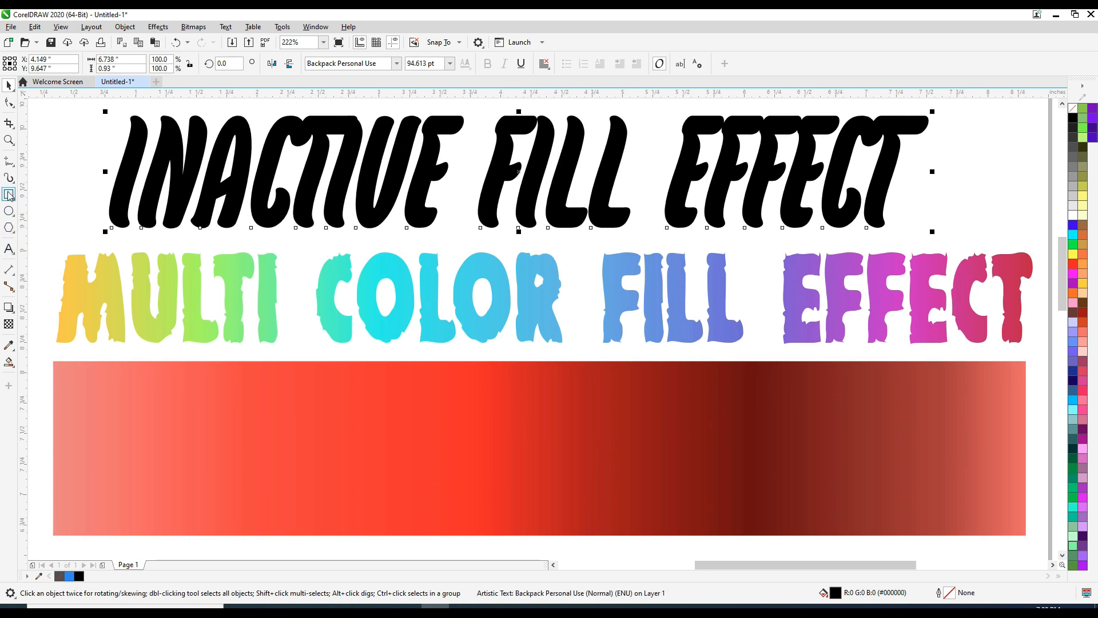
pyautogui.click(9, 102)
pyautogui.moveTo(932, 233); pyautogui.dragTo(1037, 233)
pyautogui.click(9, 84)
pyautogui.moveTo(210, 155); pyautogui.dragTo(173, 154)
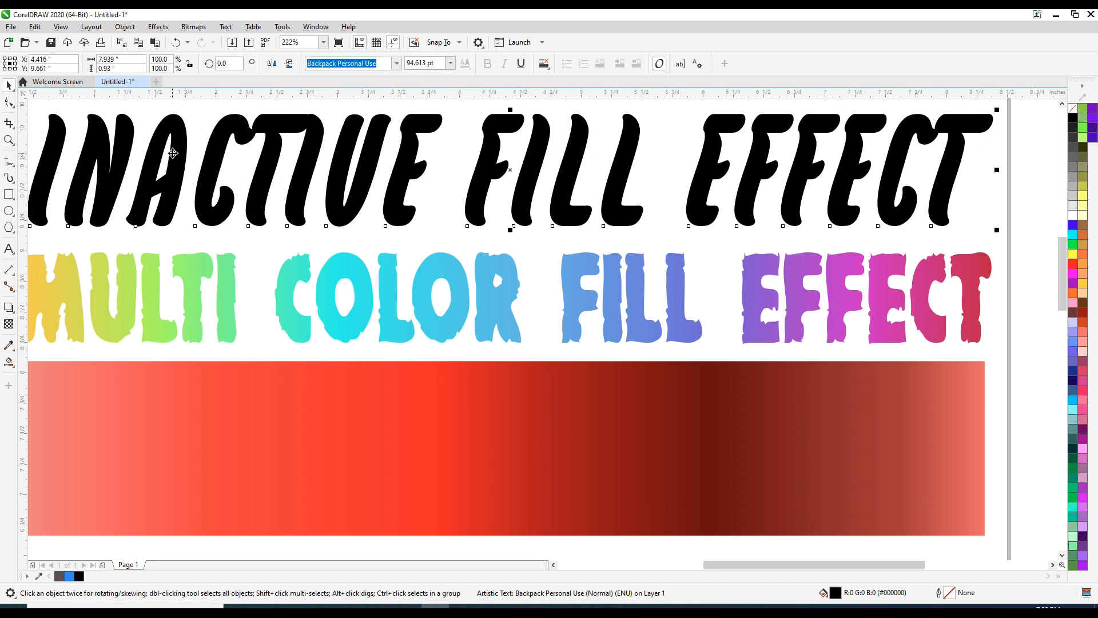
# Step: Inspect the multicolour text's gradient fill with the Interactive Fill tool
pyautogui.press('F4')
pyautogui.click(41, 114)
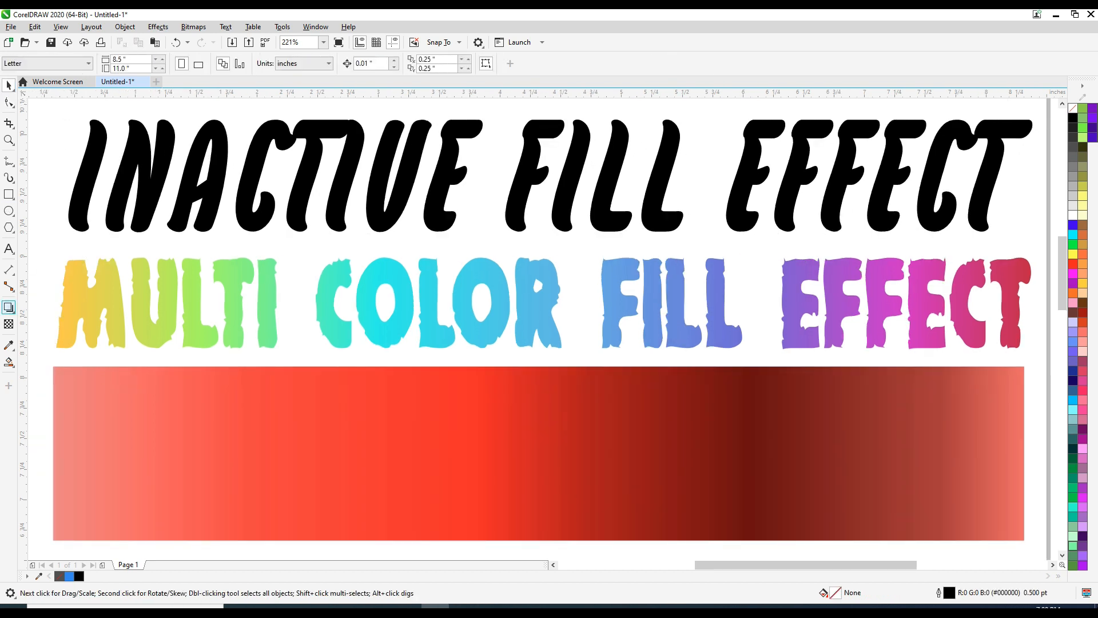
pyautogui.click(175, 308)
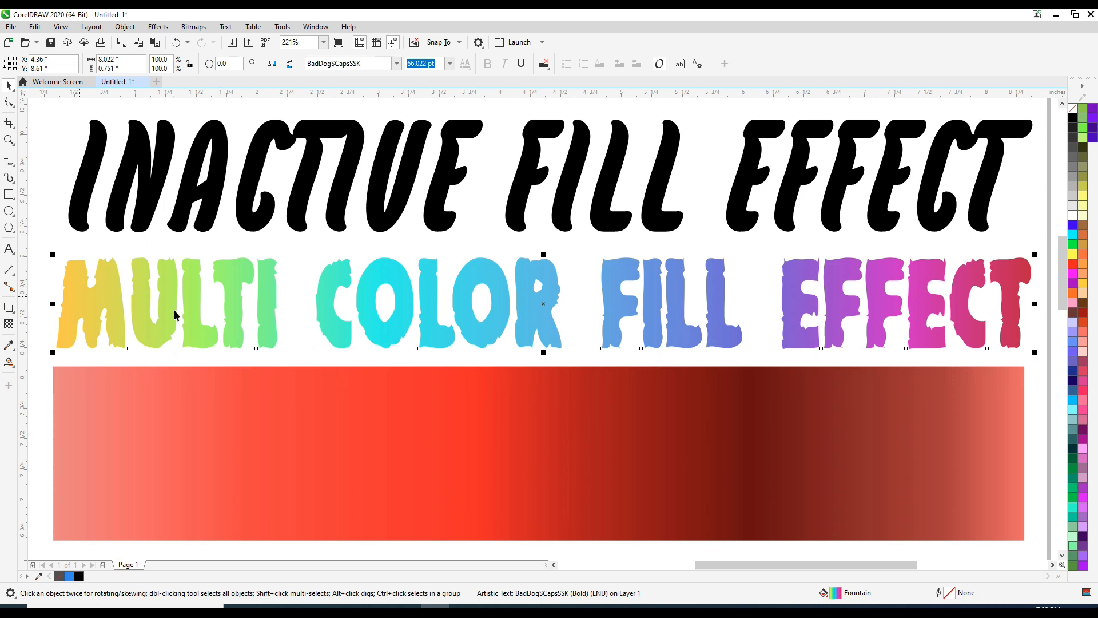
pyautogui.click(10, 361)
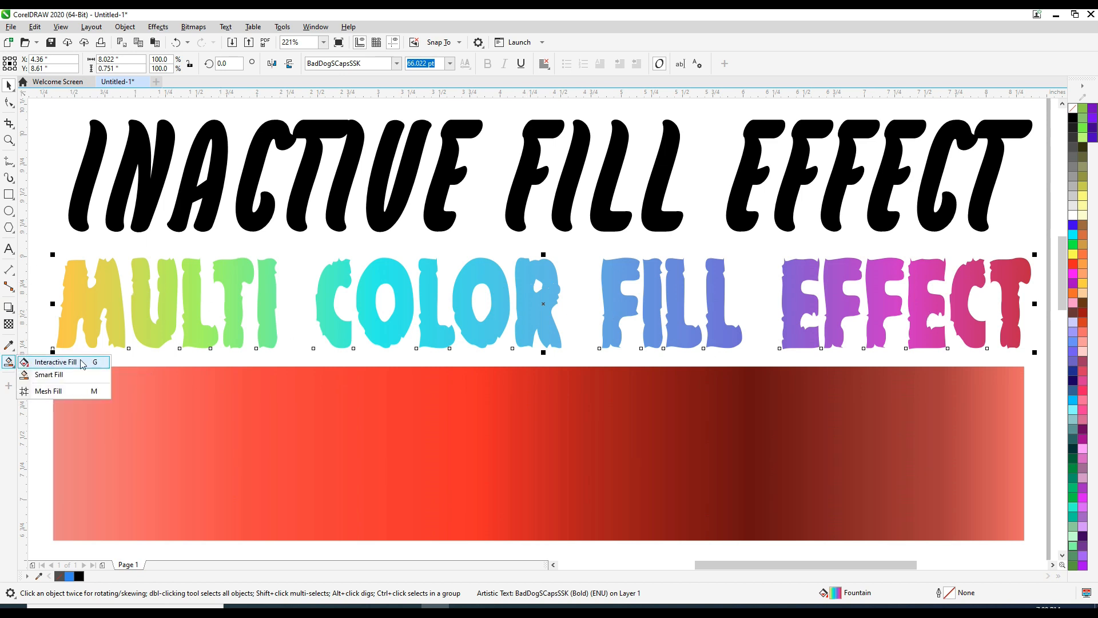
pyautogui.click(57, 362)
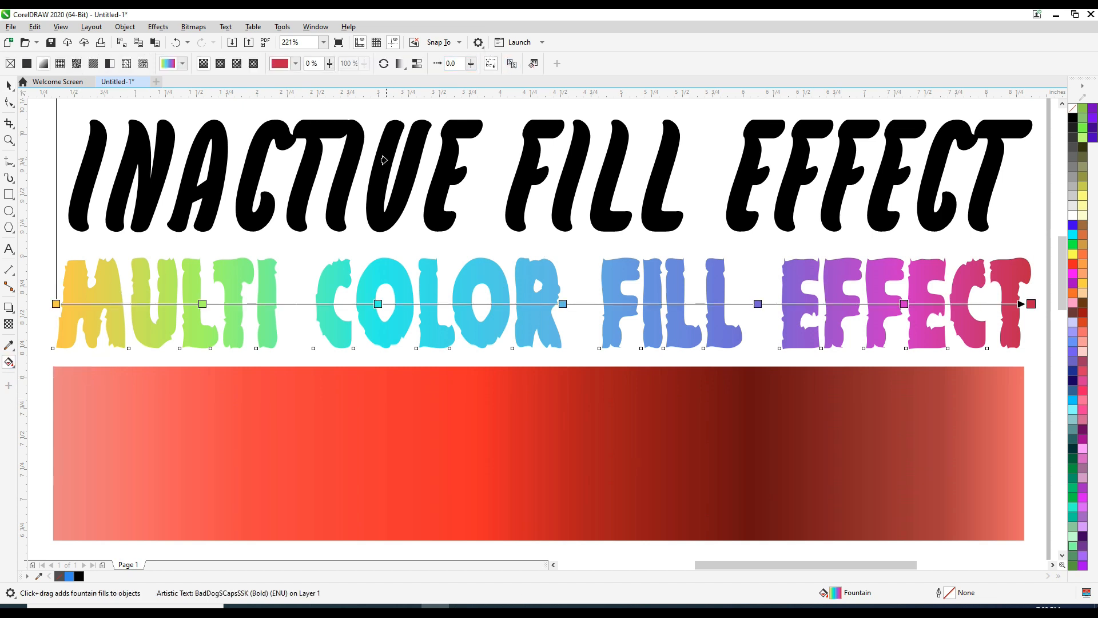
pyautogui.hotkey('ctrl', 'z')
pyautogui.hotkey('ctrl', 'shift', 'z')
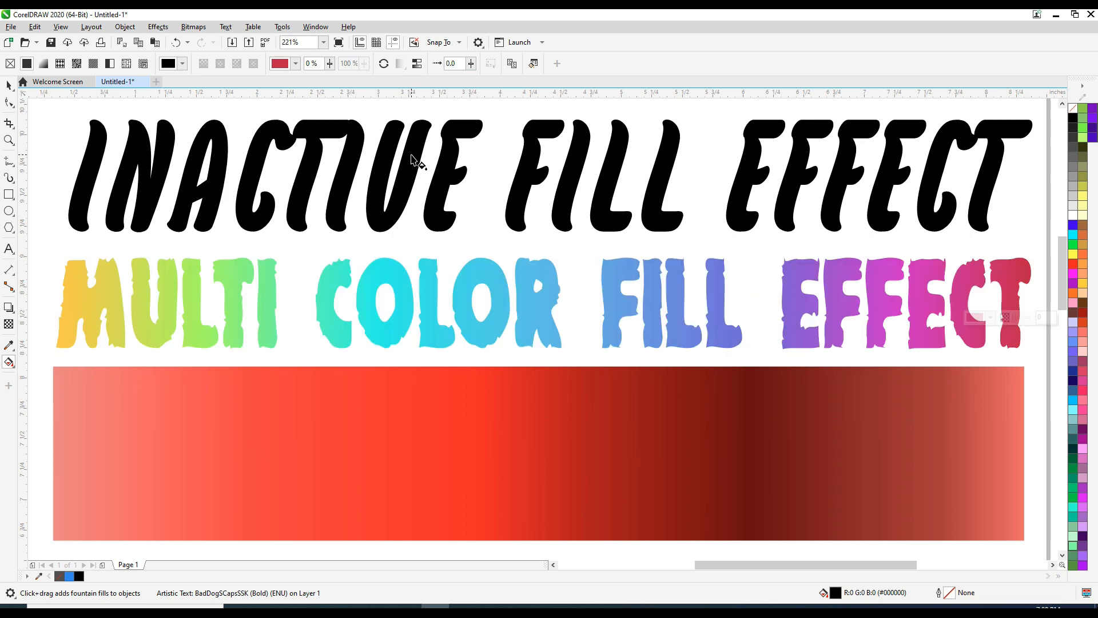
# Step: Insert ER after IN in the heading text
pyautogui.press('space')
pyautogui.click(189, 167)
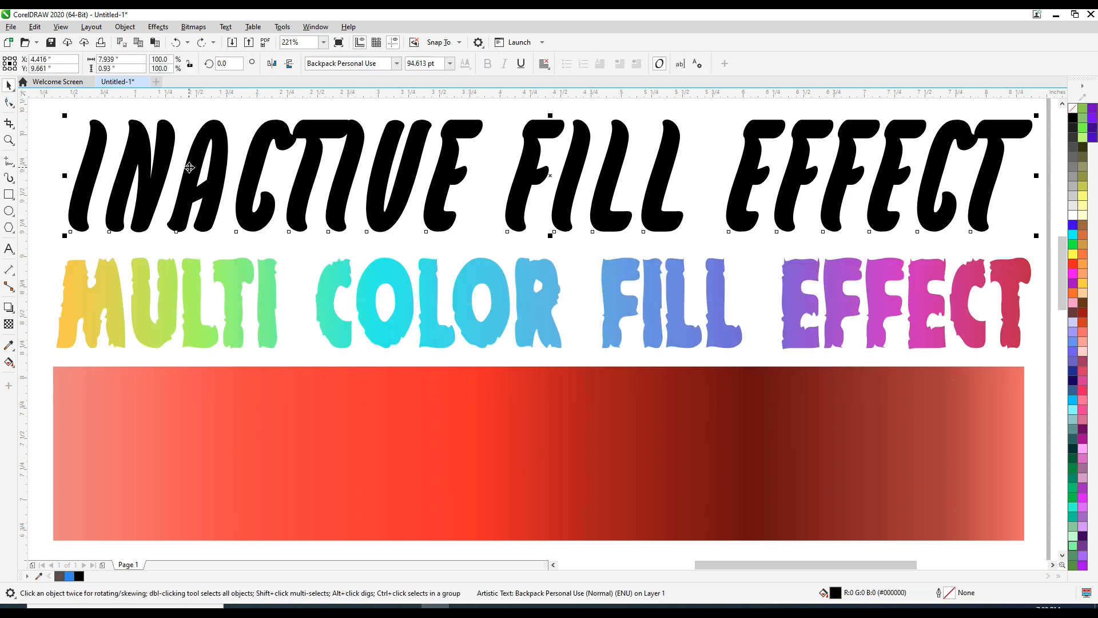
pyautogui.click(12, 249)
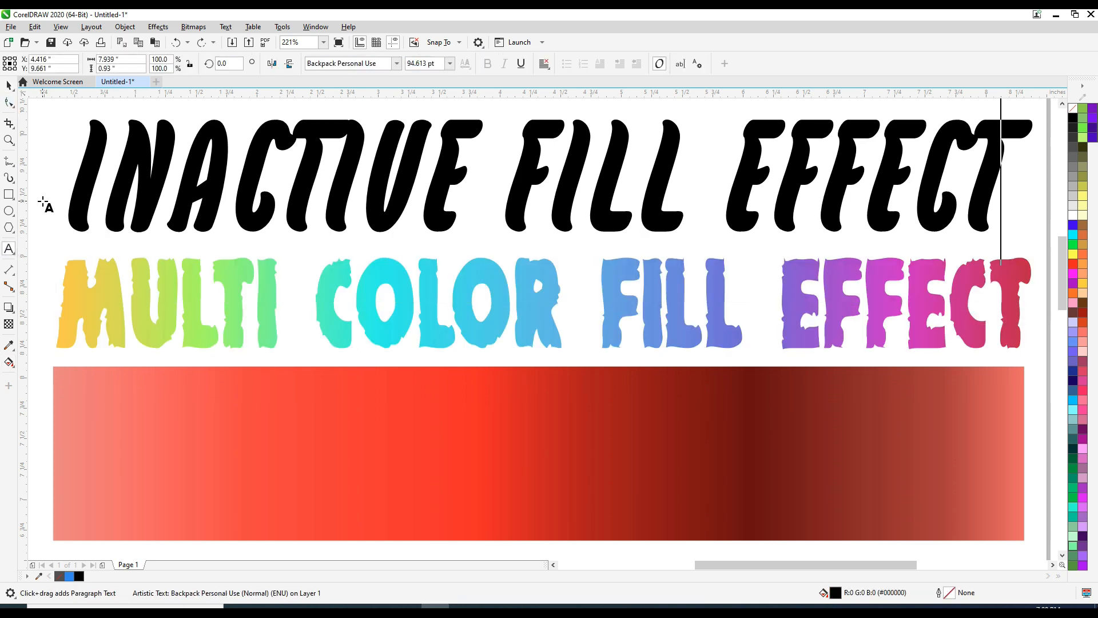
pyautogui.press('Home')
pyautogui.press('Right')
pyautogui.press('Right')
pyautogui.press('Right')
pyautogui.press('Left')
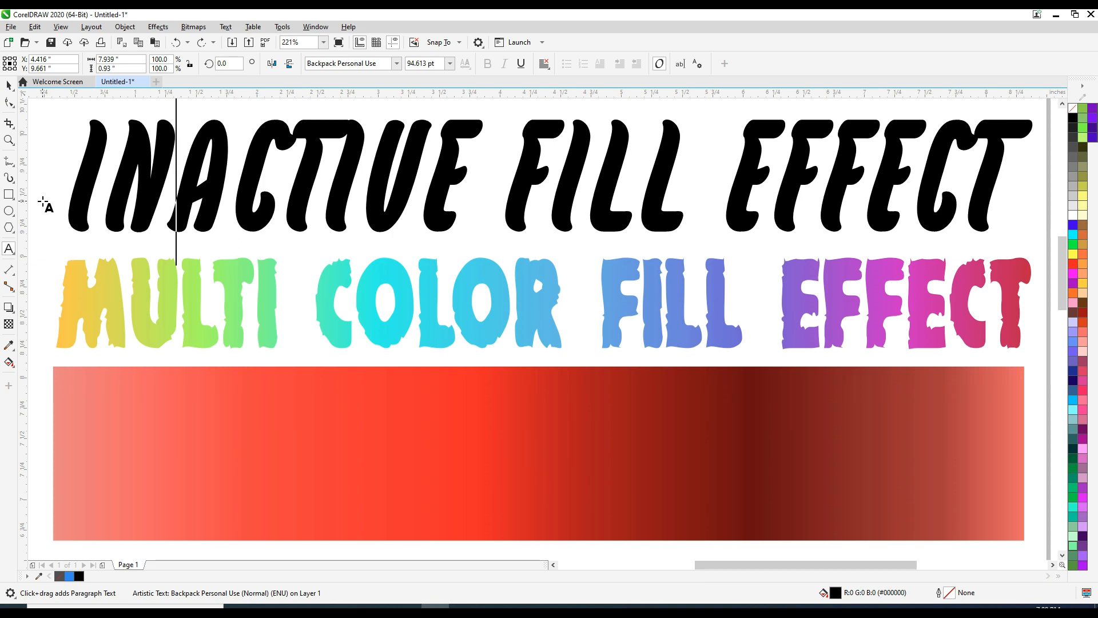
pyautogui.write('ER')
pyautogui.hotkey('ctrl', 'space')
# Step: Insert a T so the heading reads INTERACTIVE FILL EFFECT and scale it to fit the page width
pyautogui.scroll(-1, 42, 206)
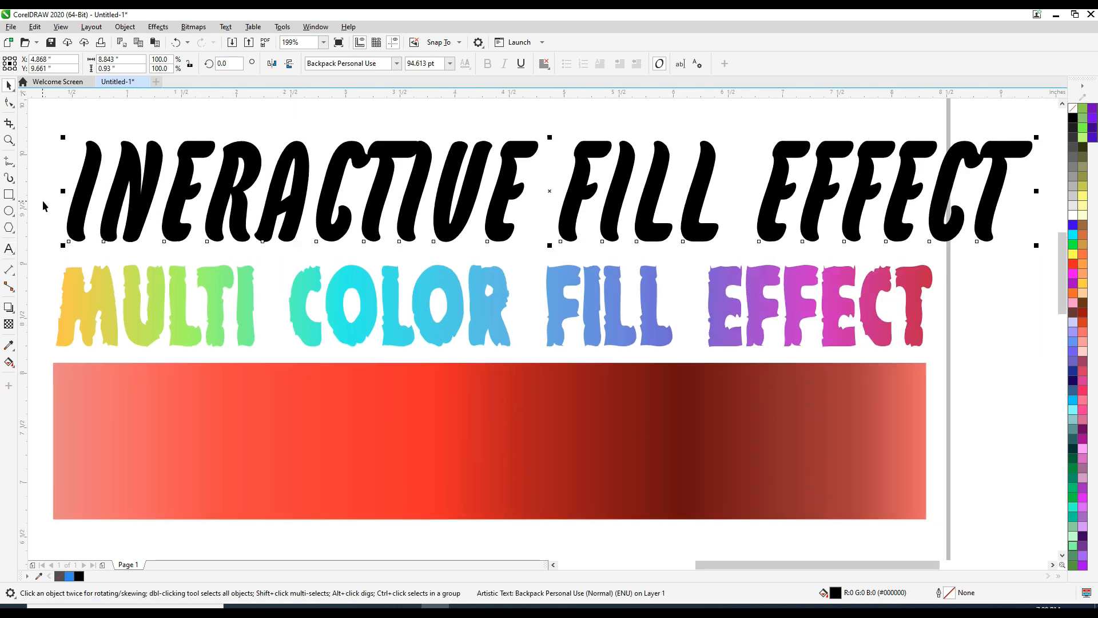
pyautogui.moveTo(1039, 141); pyautogui.dragTo(963, 146)
pyautogui.click(8, 249)
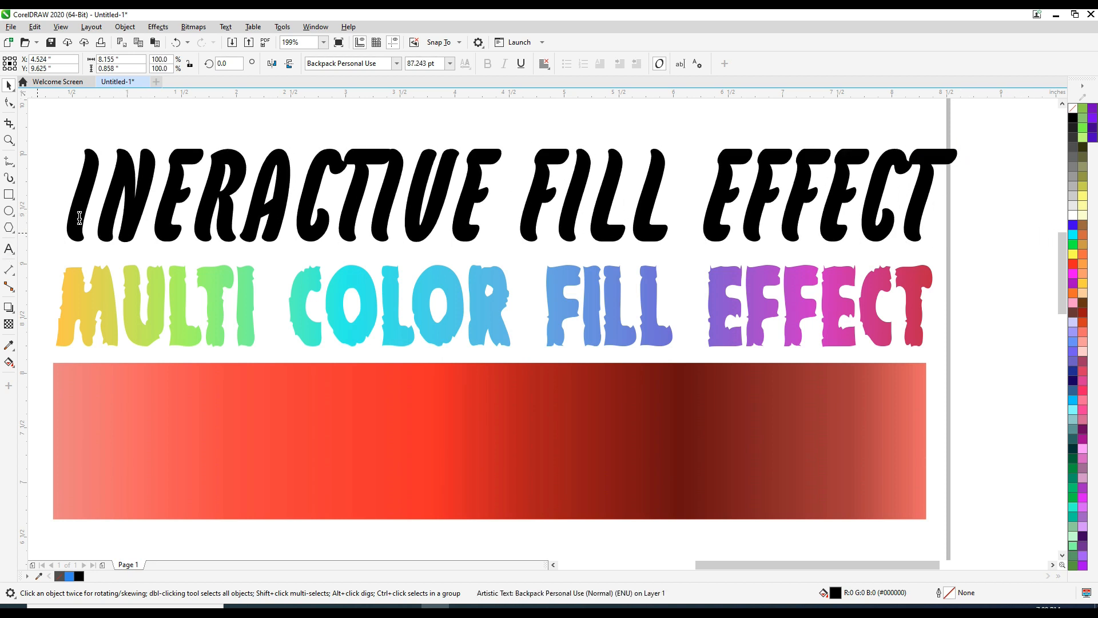
pyautogui.click(153, 202)
pyautogui.write('T')
pyautogui.hotkey('ctrl', 'space')
pyautogui.moveTo(995, 150); pyautogui.dragTo(973, 147)
pyautogui.click(107, 108)
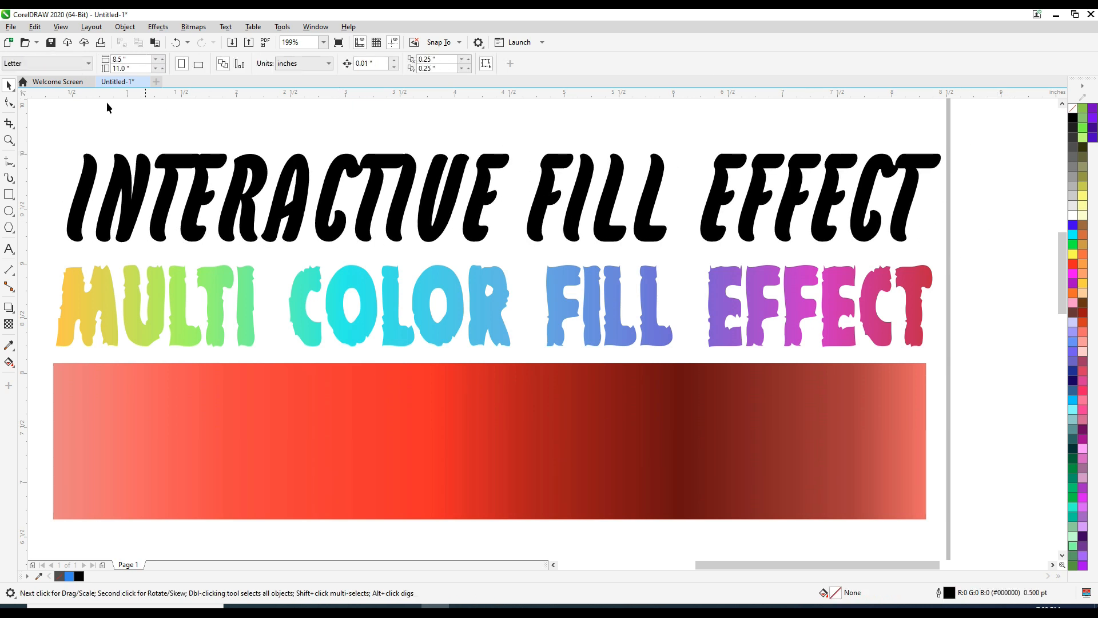
# Step: Try applying the multicolour gradient to the heading, then restore its black fill
pyautogui.click(114, 189)
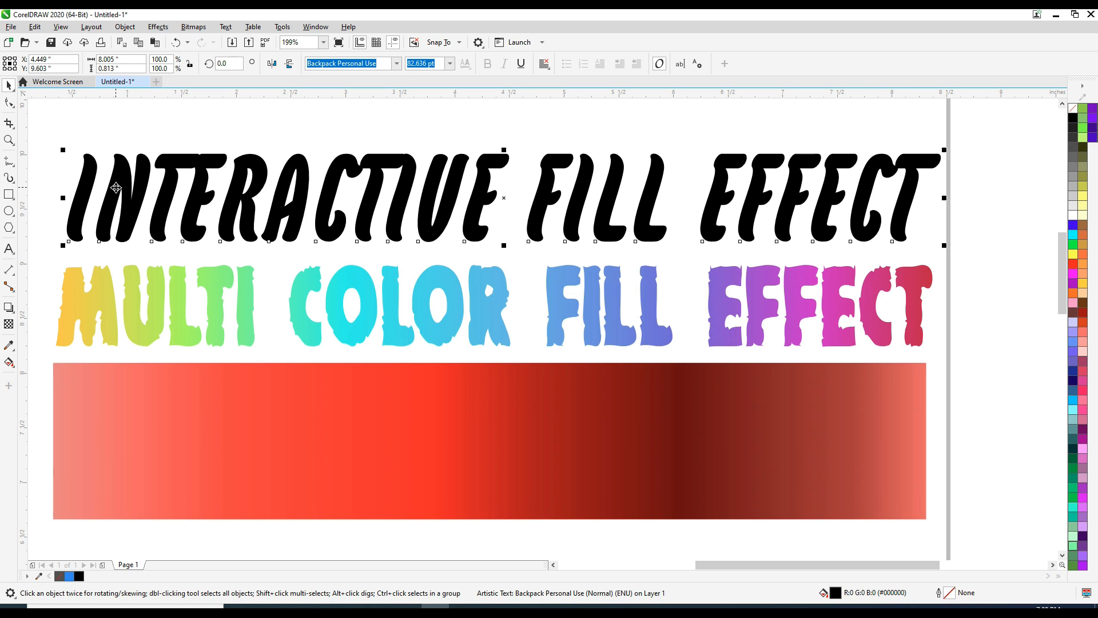
pyautogui.click(9, 361)
pyautogui.click(41, 358)
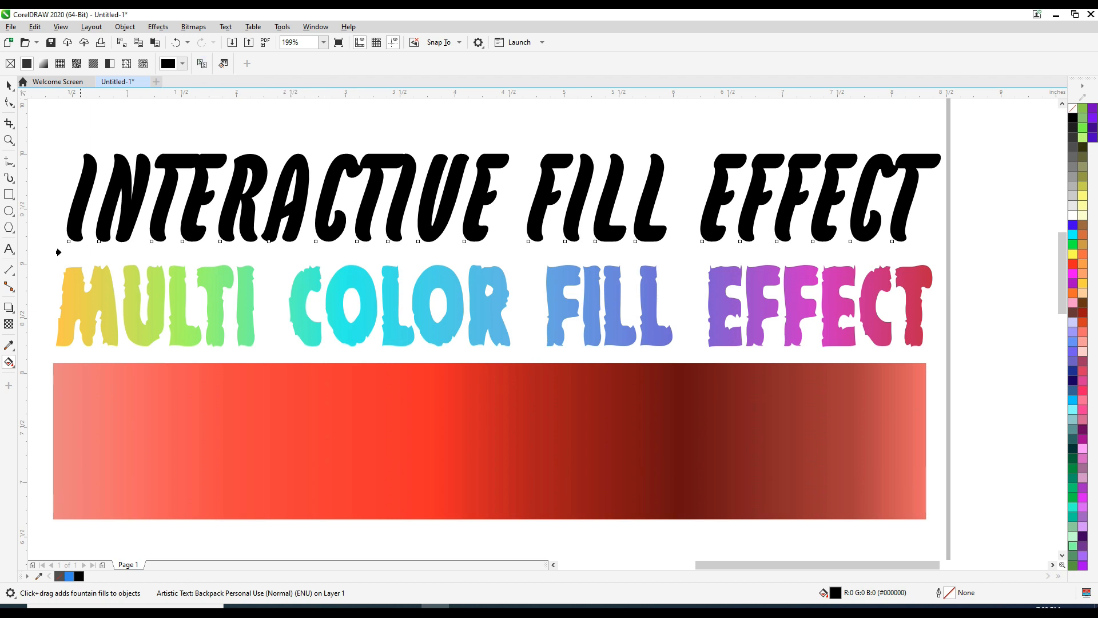
pyautogui.click(95, 294)
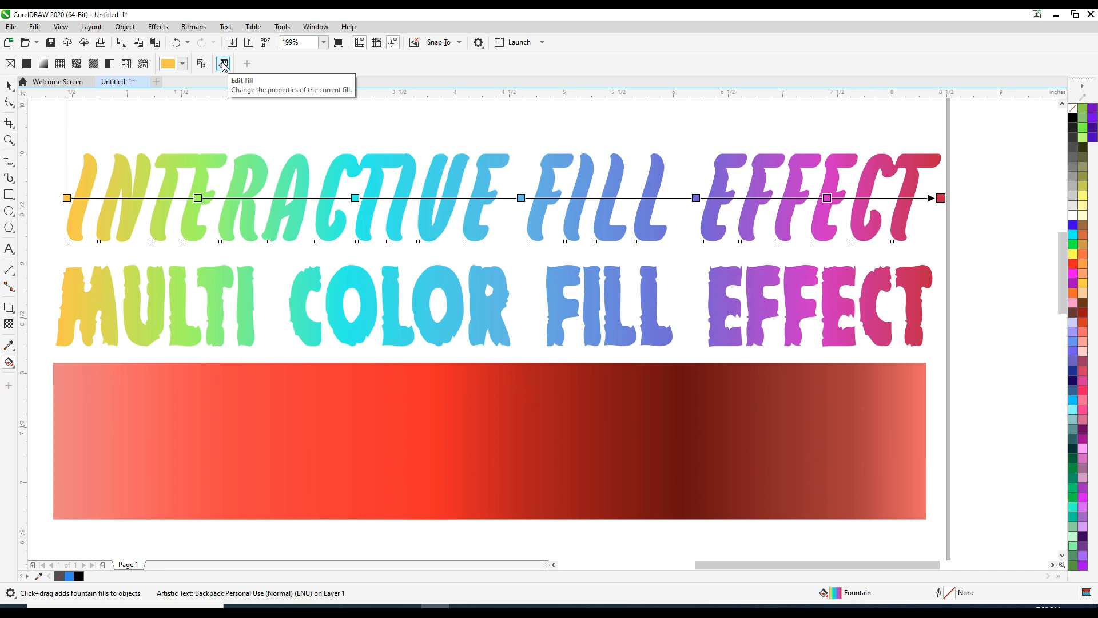
pyautogui.click(11, 64)
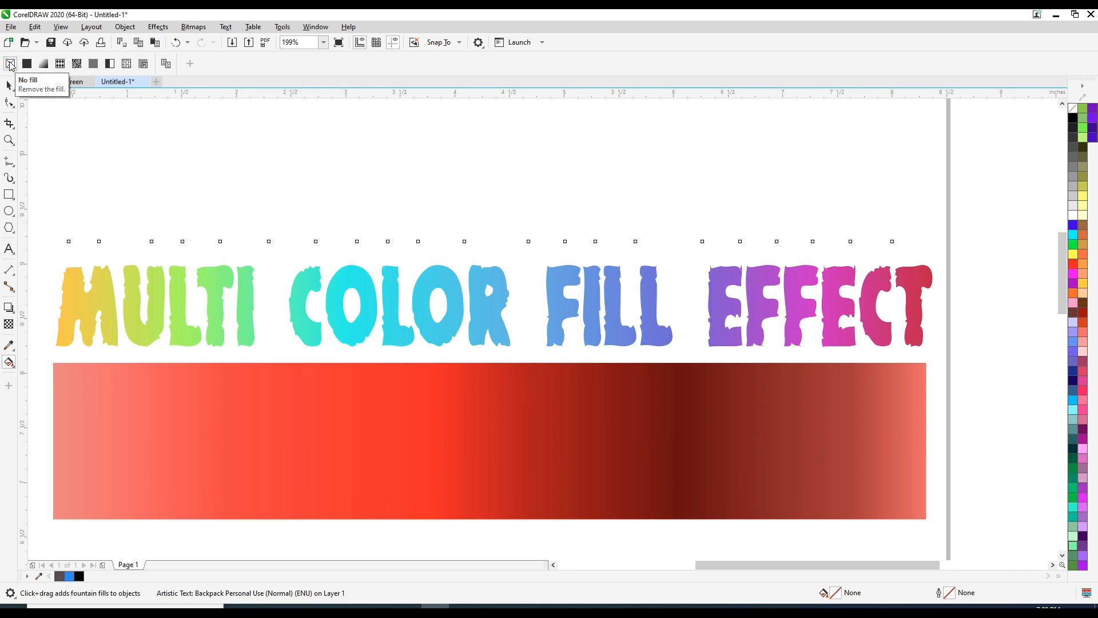
pyautogui.click(1072, 120)
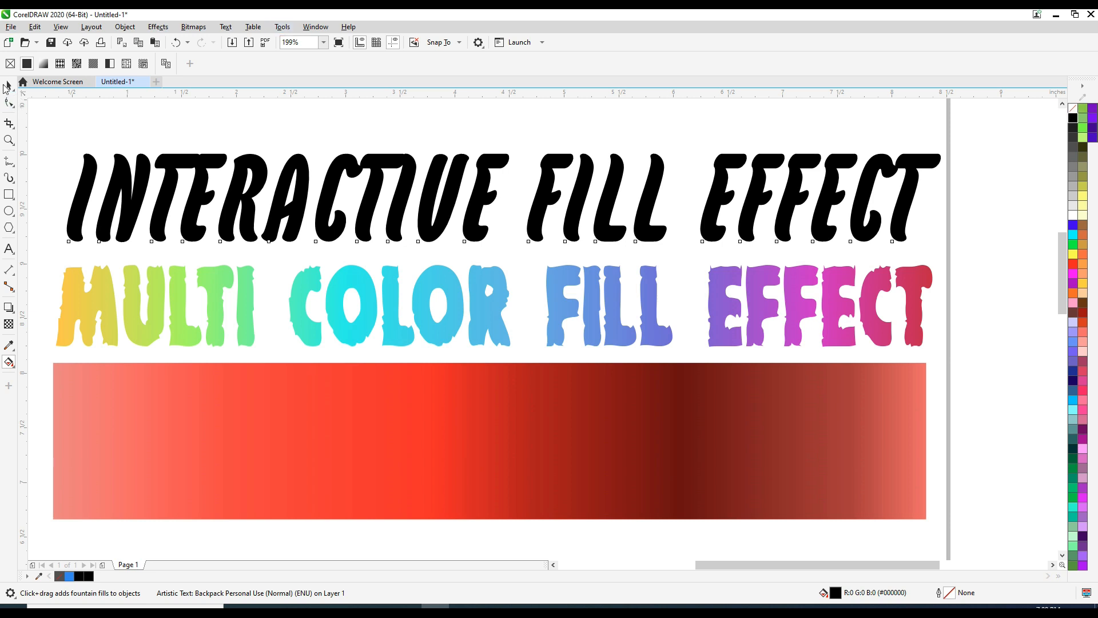
# Step: Copy the red rectangle's gradient fill onto the heading with the Interactive Fill tool
pyautogui.click(8, 85)
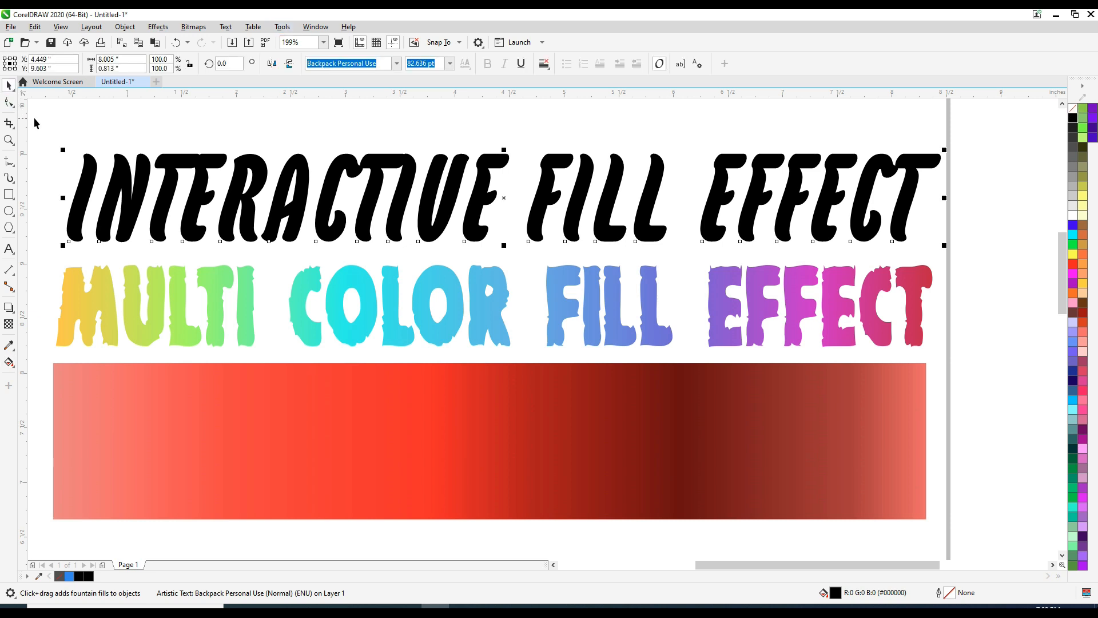
pyautogui.click(125, 189)
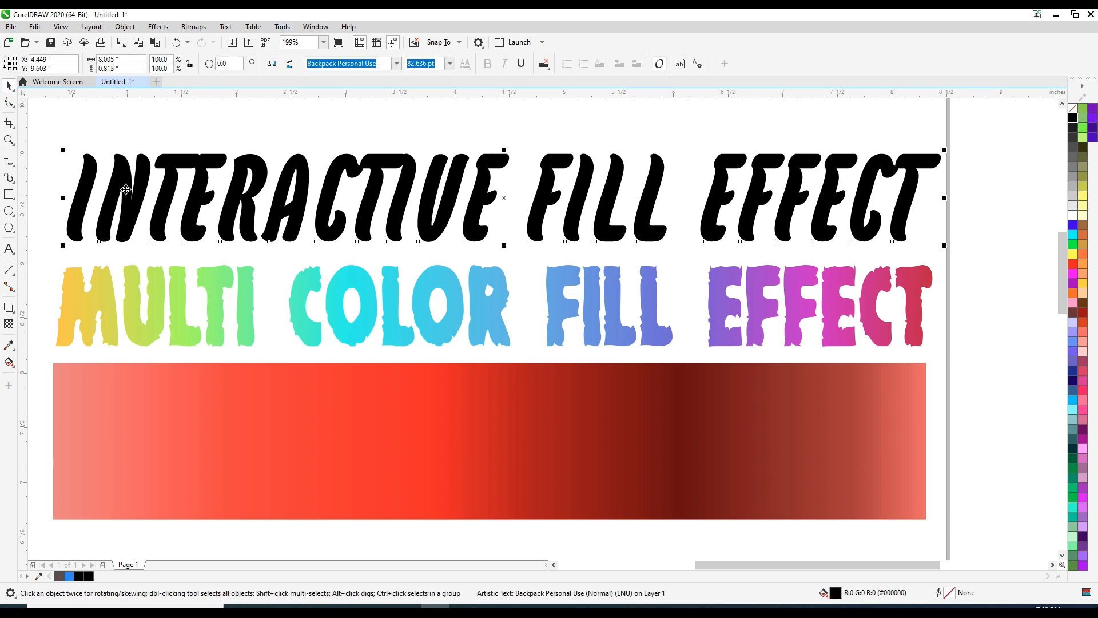
pyautogui.click(8, 363)
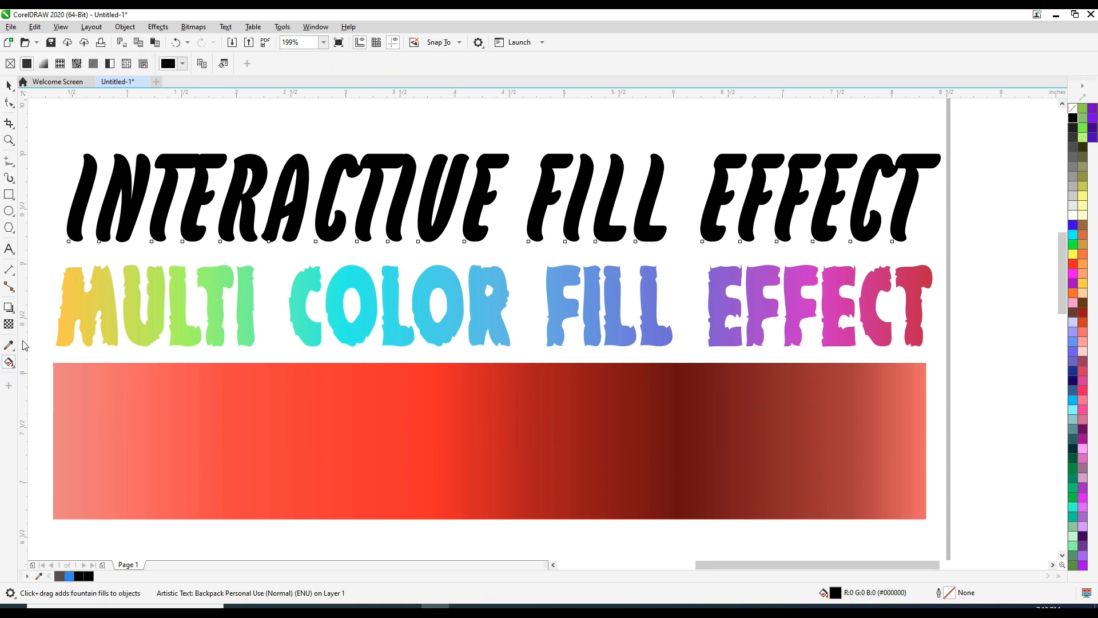
pyautogui.click(202, 64)
pyautogui.click(74, 419)
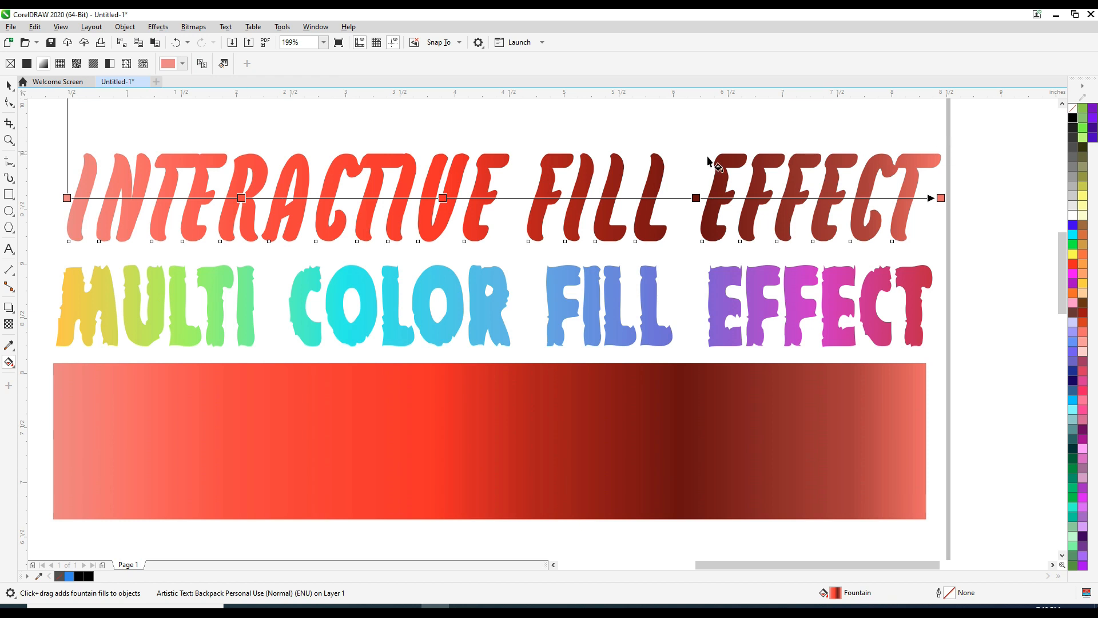
# Step: Extend the heading gradient's start and end handles slightly beyond both ends of the text
pyautogui.scroll(-5, 90, 183)
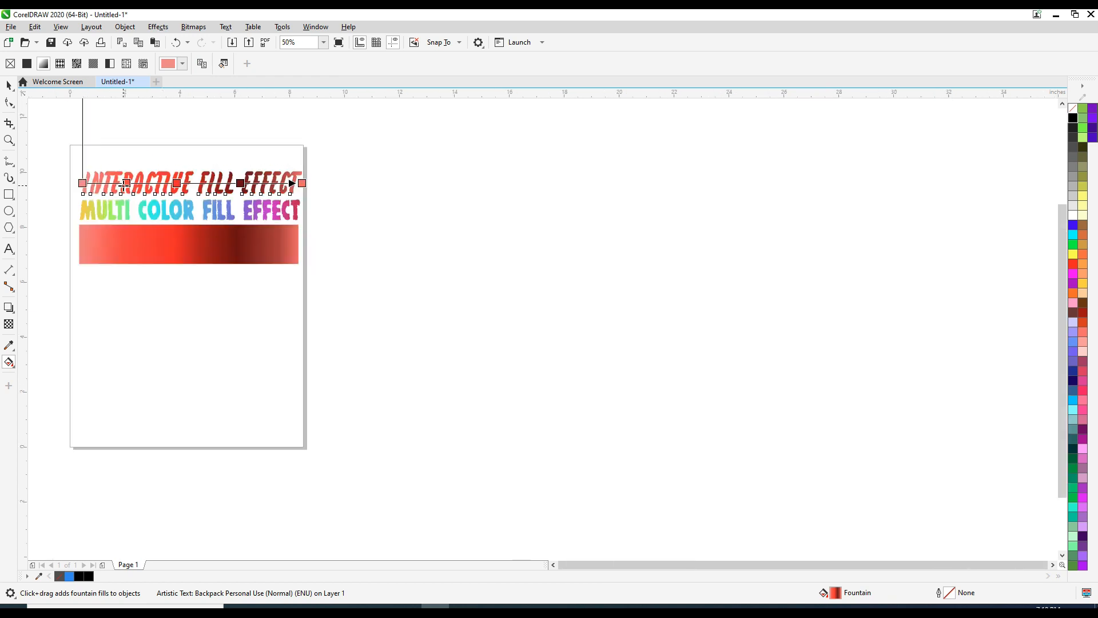
pyautogui.moveTo(81, 183); pyautogui.dragTo(36, 181)
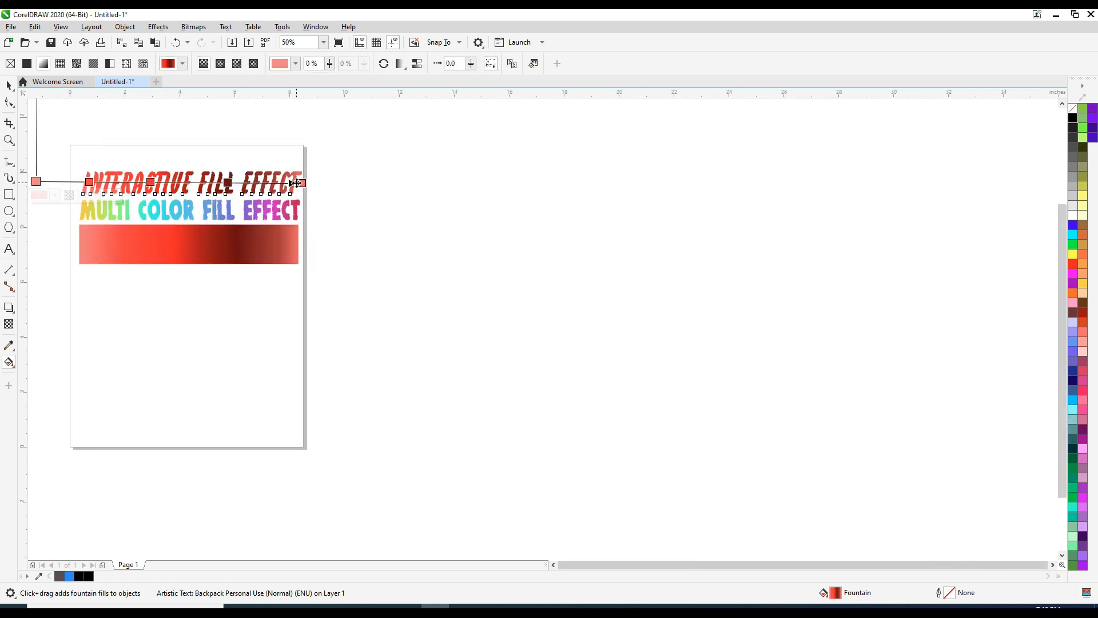
pyautogui.moveTo(303, 183)
pyautogui.mouseDown()
pyautogui.moveTo(519, 181)
pyautogui.moveTo(292, 183)
pyautogui.moveTo(309, 181)
pyautogui.mouseUp()
pyautogui.moveTo(37, 181); pyautogui.dragTo(326, 202)
pyautogui.press('z')
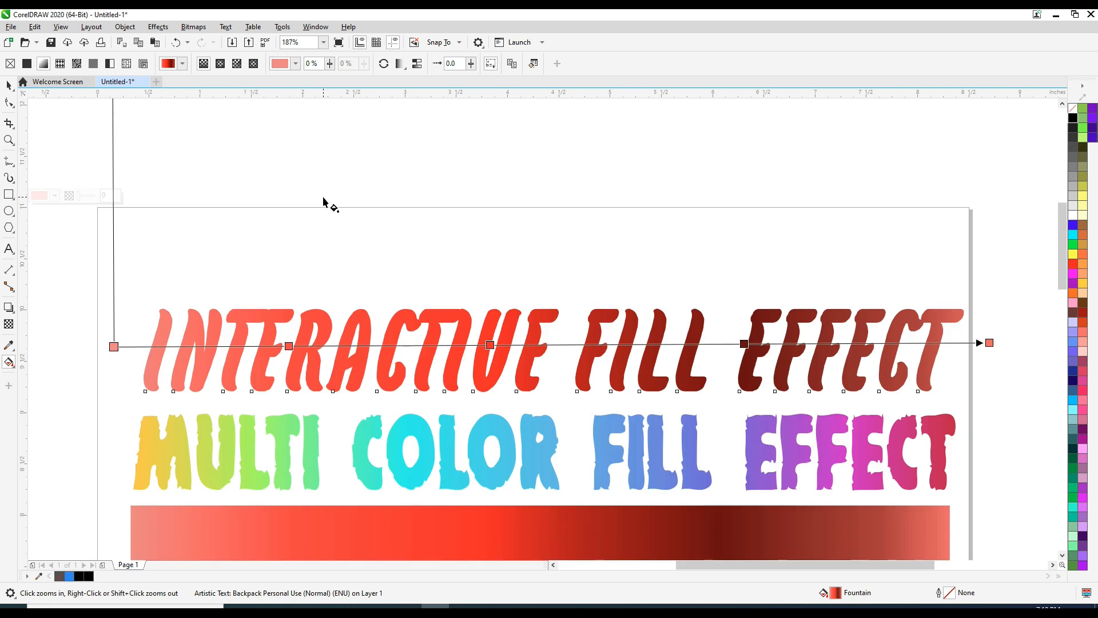
# Step: Set the second gradient node's colour to dark red #9C1616
pyautogui.click(289, 346)
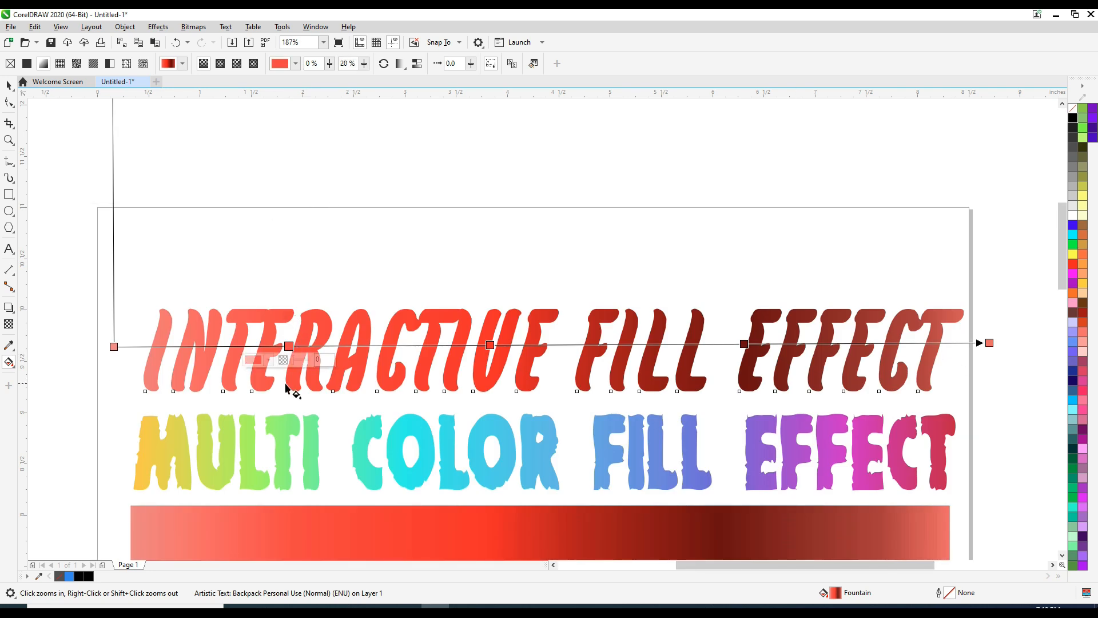
pyautogui.click(269, 360)
pyautogui.moveTo(309, 416); pyautogui.dragTo(316, 441)
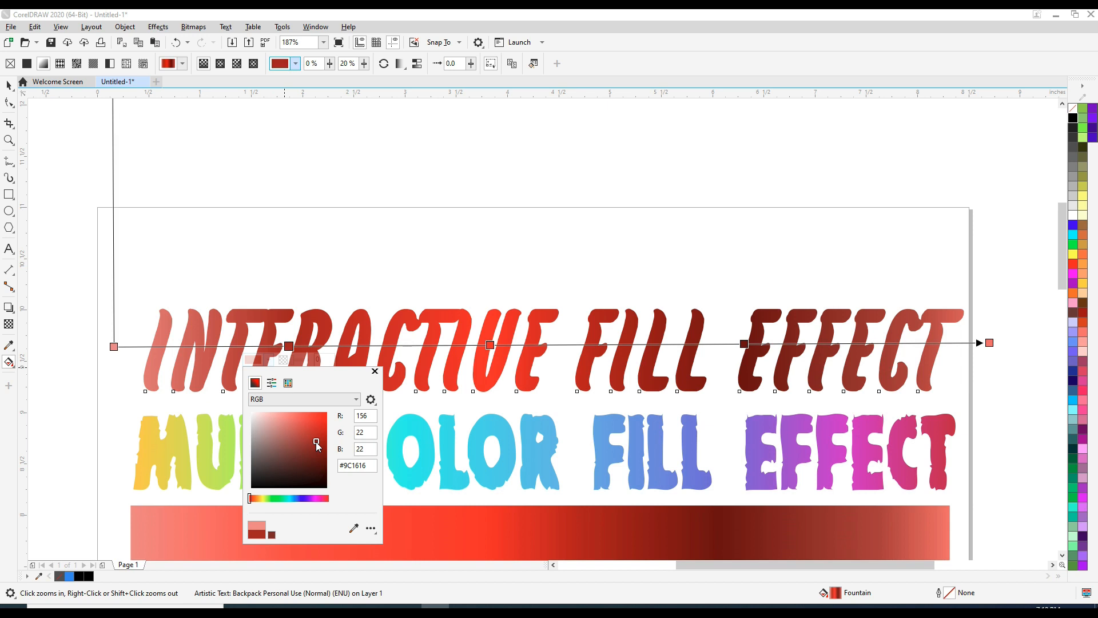
# Step: Set the heading gradient's start node colour to light blue #85B1E3
pyautogui.click(115, 347)
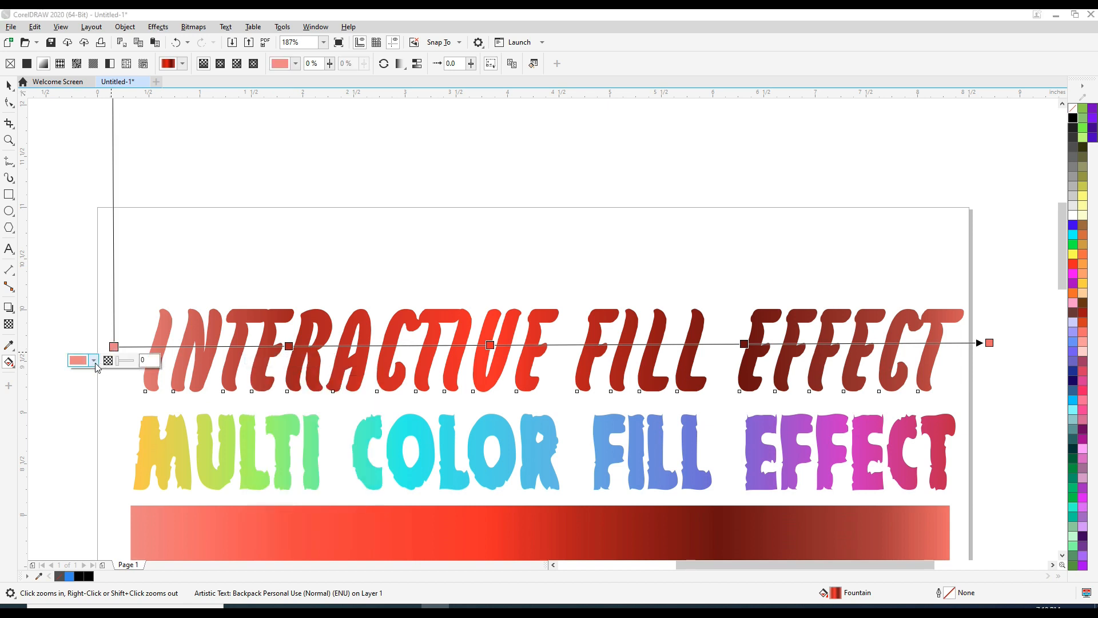
pyautogui.click(95, 363)
pyautogui.click(118, 500)
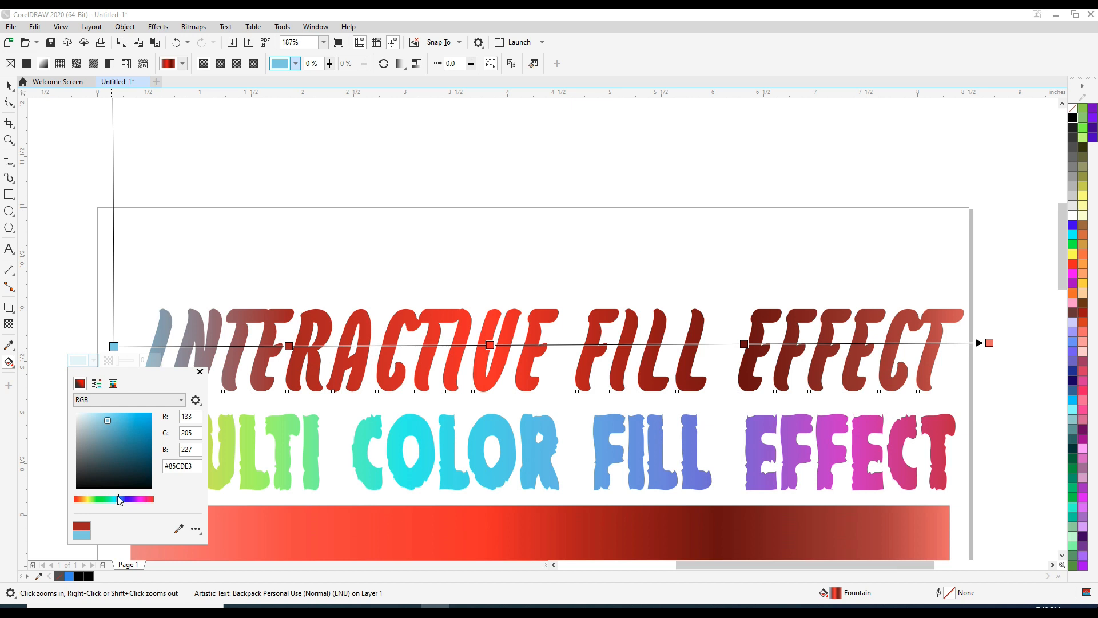
pyautogui.moveTo(118, 500); pyautogui.dragTo(122, 501)
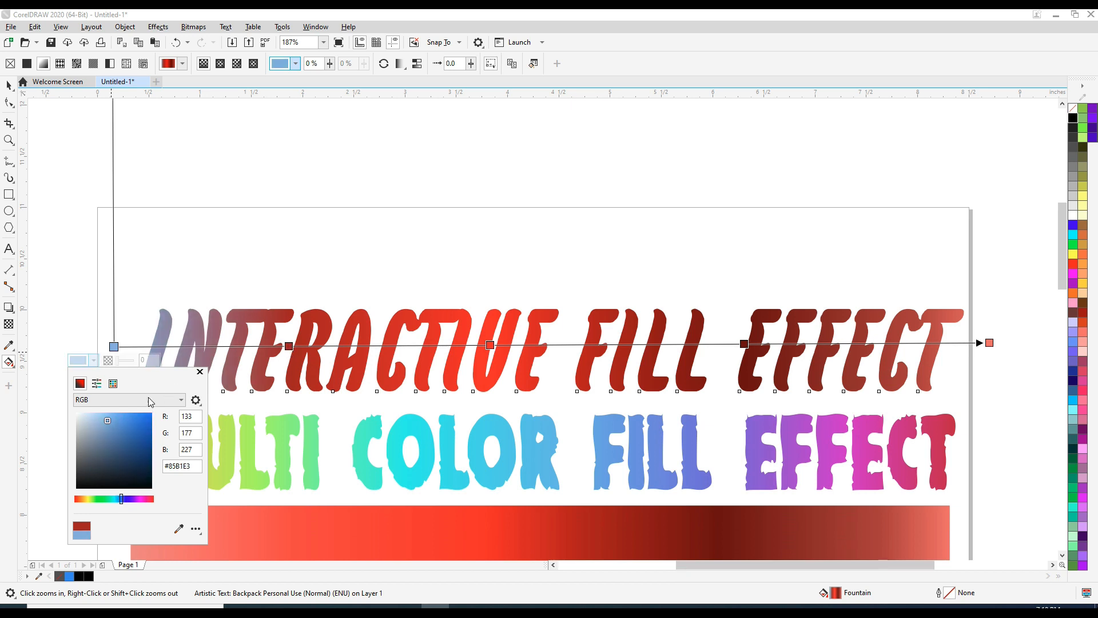
# Step: Move the dark red node and the middle gradient node further right along the heading
pyautogui.moveTo(289, 346); pyautogui.dragTo(375, 350)
pyautogui.click(490, 344)
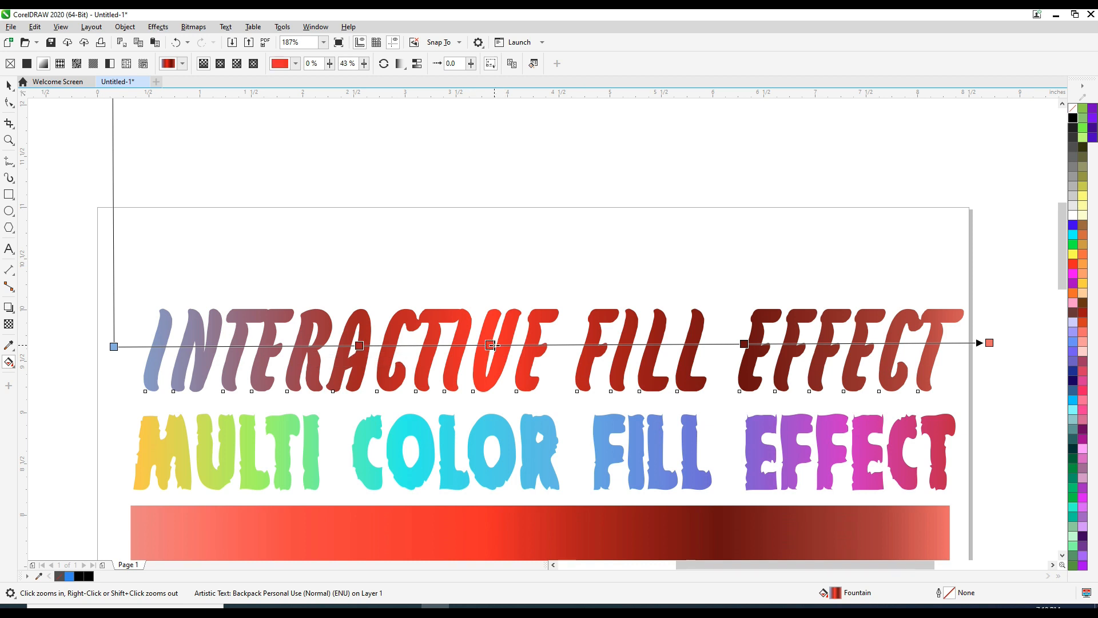
pyautogui.moveTo(526, 347); pyautogui.dragTo(526, 347)
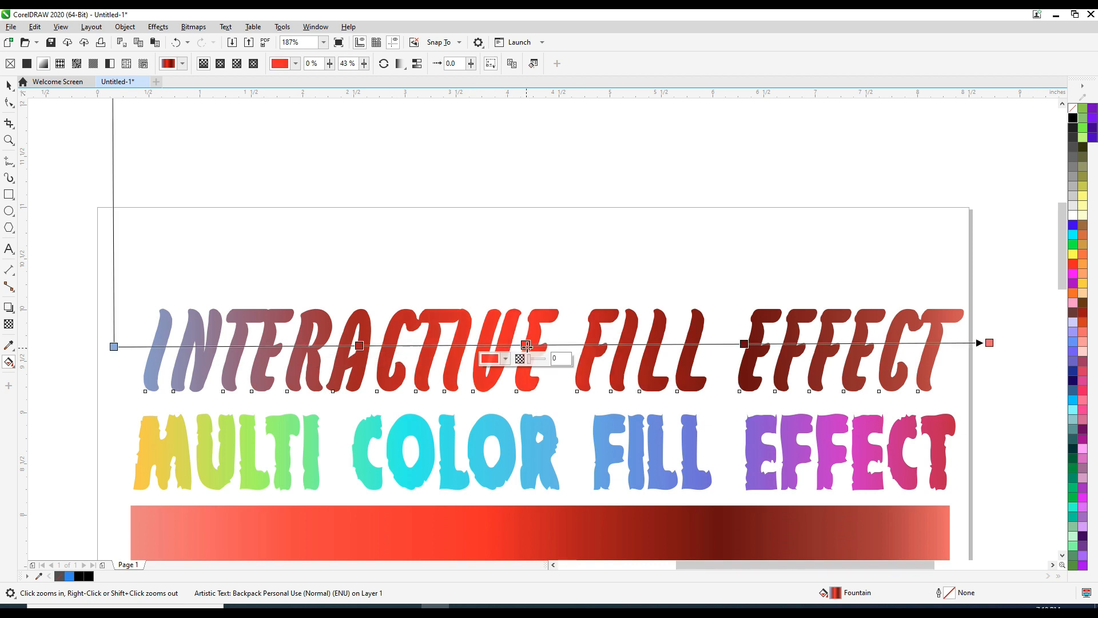
# Step: Set the middle gradient node's colour to yellow #FAF255
pyautogui.click(491, 358)
pyautogui.moveTo(500, 498); pyautogui.dragTo(500, 497)
pyautogui.moveTo(549, 420)
pyautogui.mouseDown()
pyautogui.moveTo(526, 415)
pyautogui.moveTo(538, 405)
pyautogui.mouseUp()
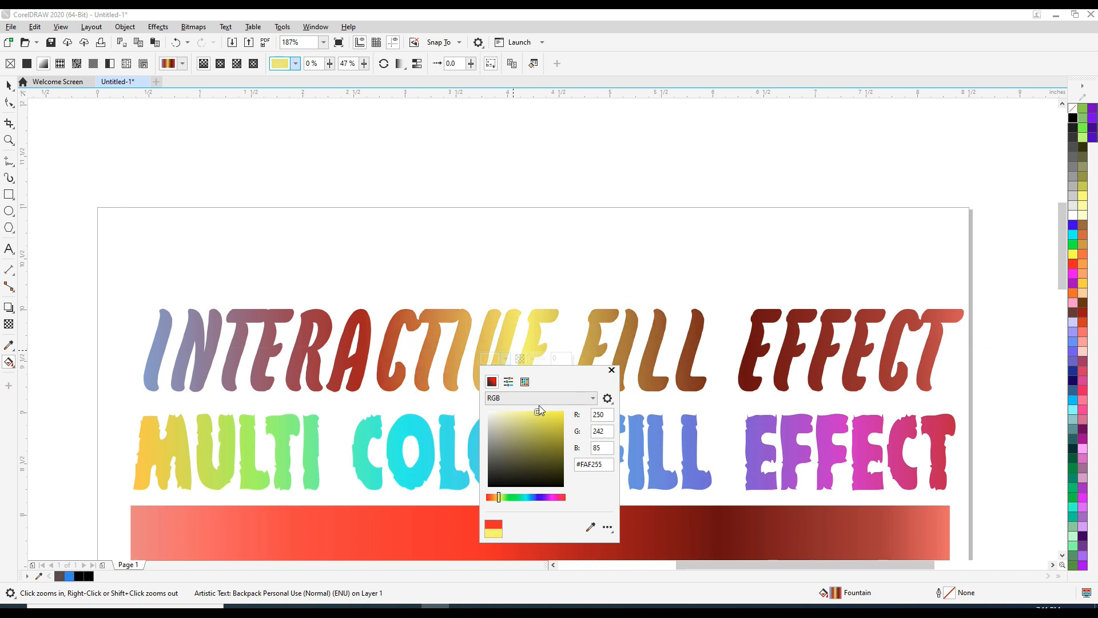
# Step: Set the fourth gradient node's colour to olive green #476305
pyautogui.click(744, 344)
pyautogui.click(744, 344)
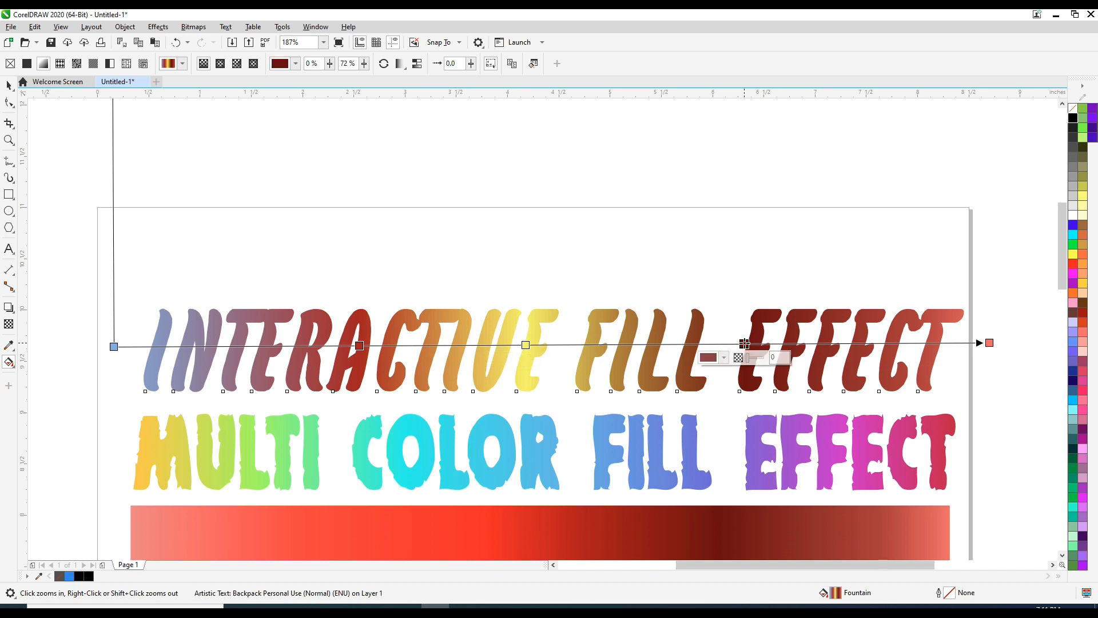
pyautogui.click(724, 357)
pyautogui.click(723, 496)
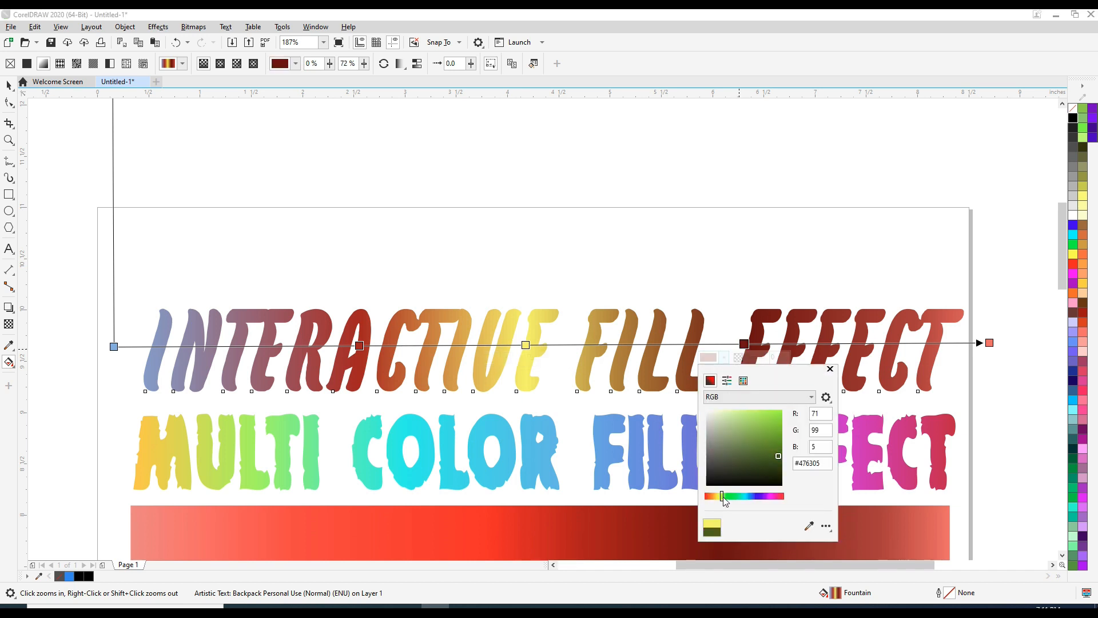
# Step: Set the gradient's end node colour to dark red #750606 and leave the Interactive Fill tool
pyautogui.click(990, 343)
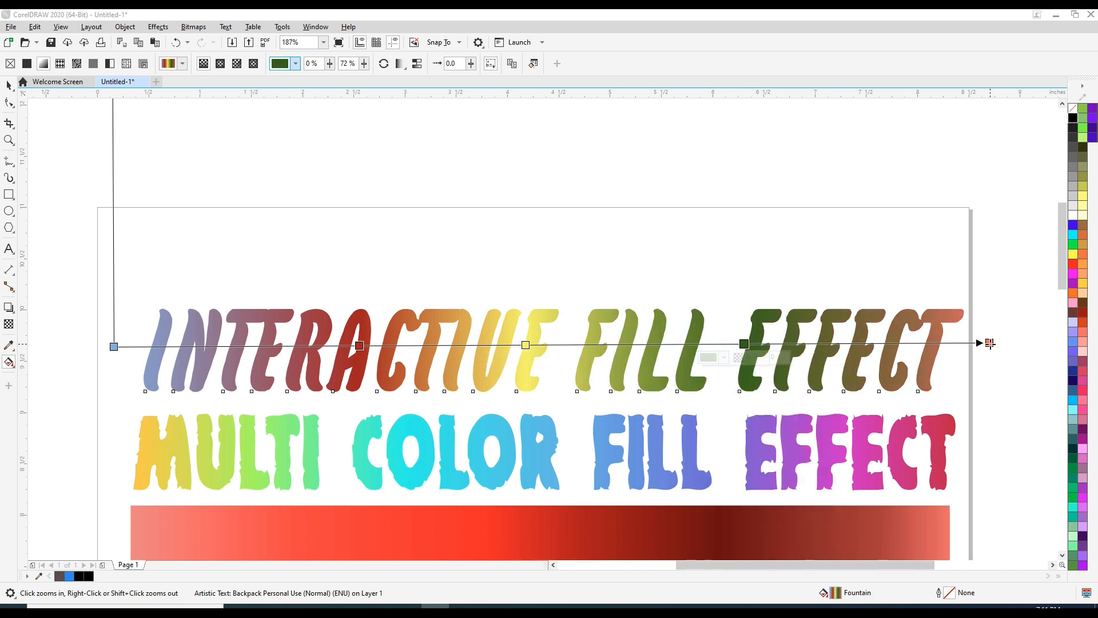
pyautogui.click(969, 356)
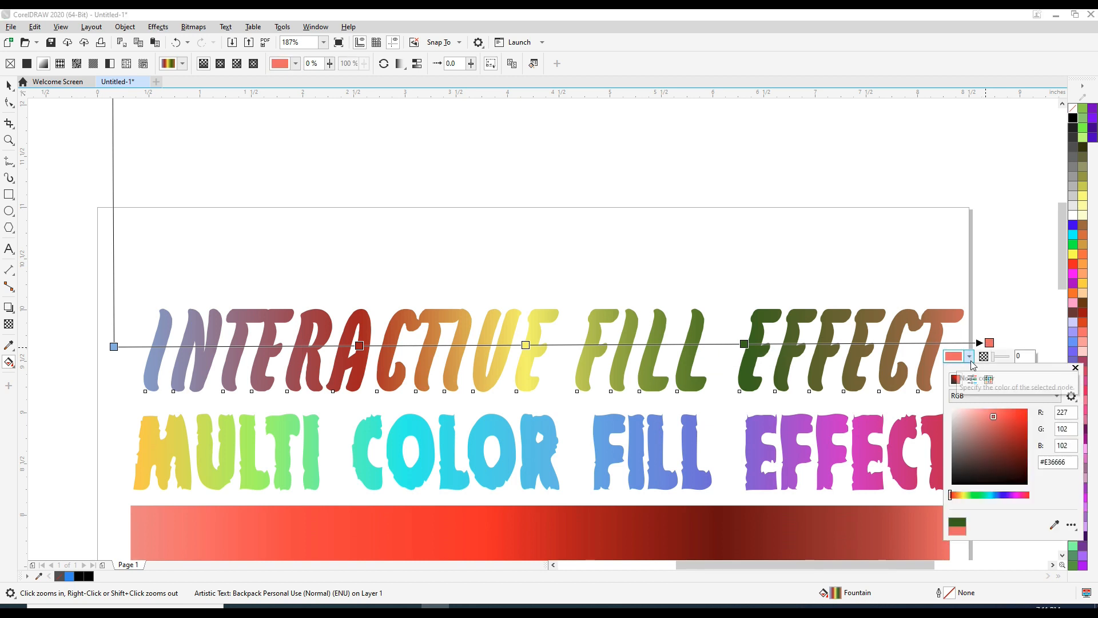
pyautogui.moveTo(992, 416); pyautogui.dragTo(1024, 452)
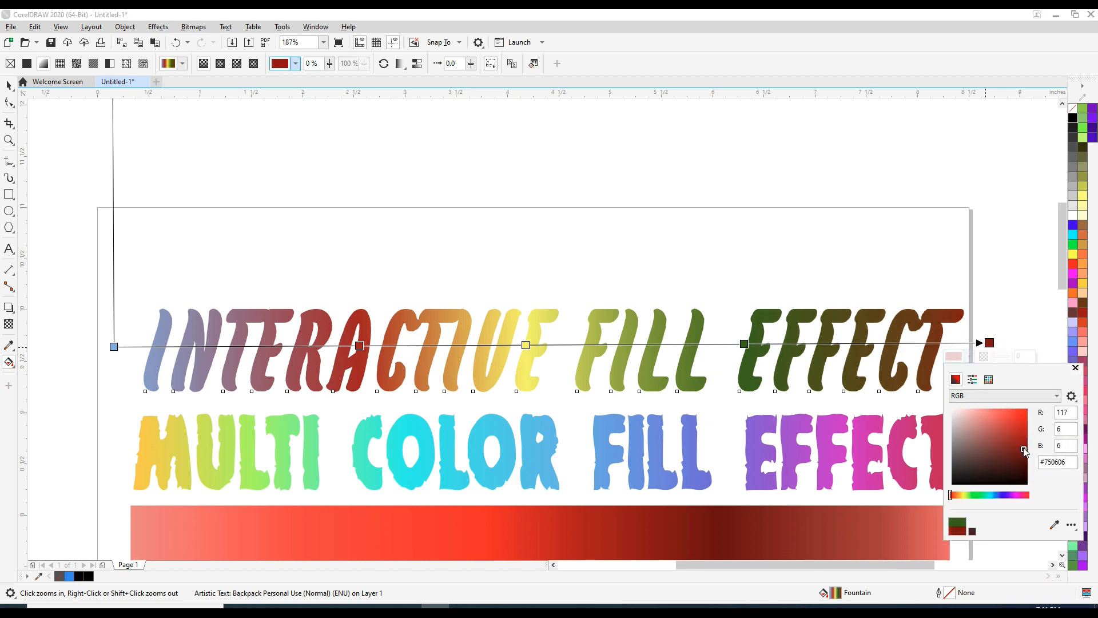
pyautogui.click(12, 87)
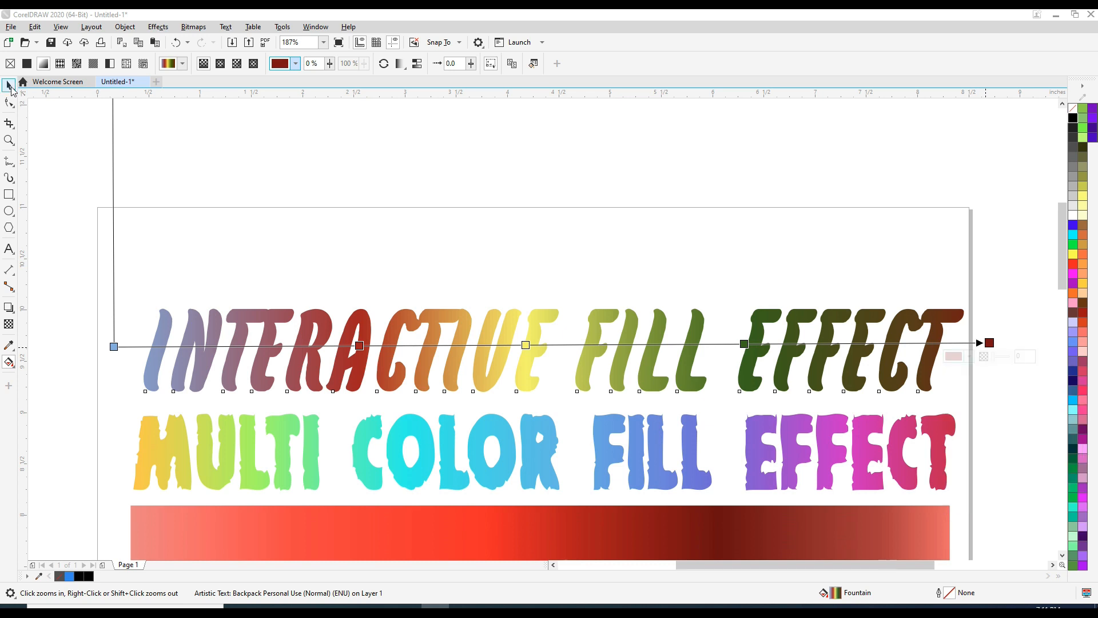
pyautogui.click(81, 129)
pyautogui.click(9, 86)
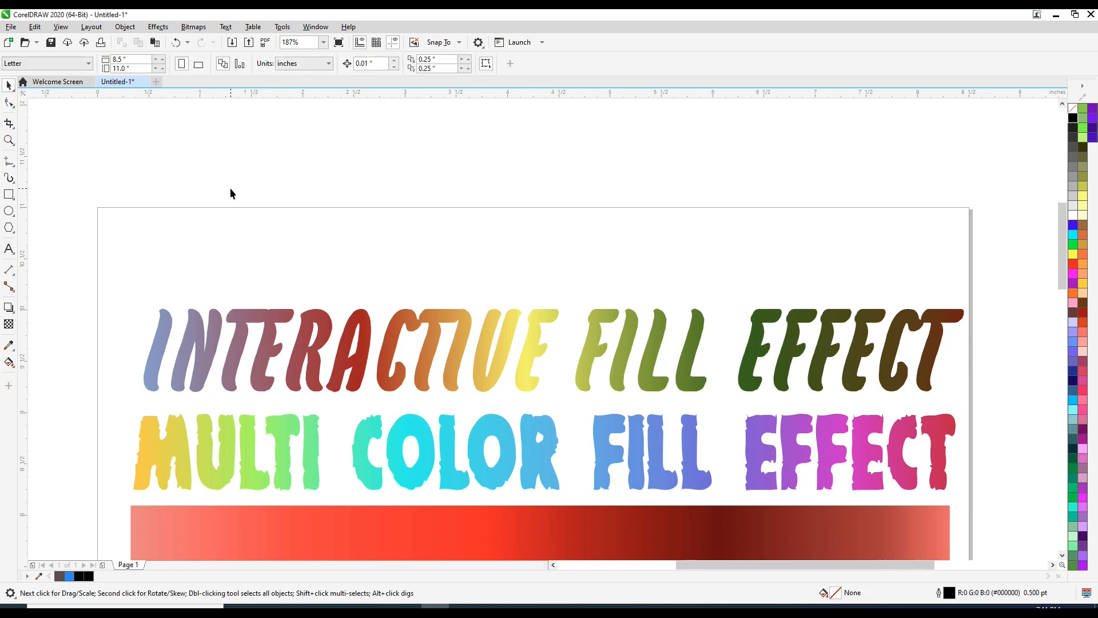
# Step: Draw a five-sided polygon about 1.6 inches wide above the heading
pyautogui.click(8, 227)
pyautogui.moveTo(269, 166); pyautogui.dragTo(312, 239)
pyautogui.press('space')
pyautogui.moveTo(252, 158); pyautogui.dragTo(554, 205)
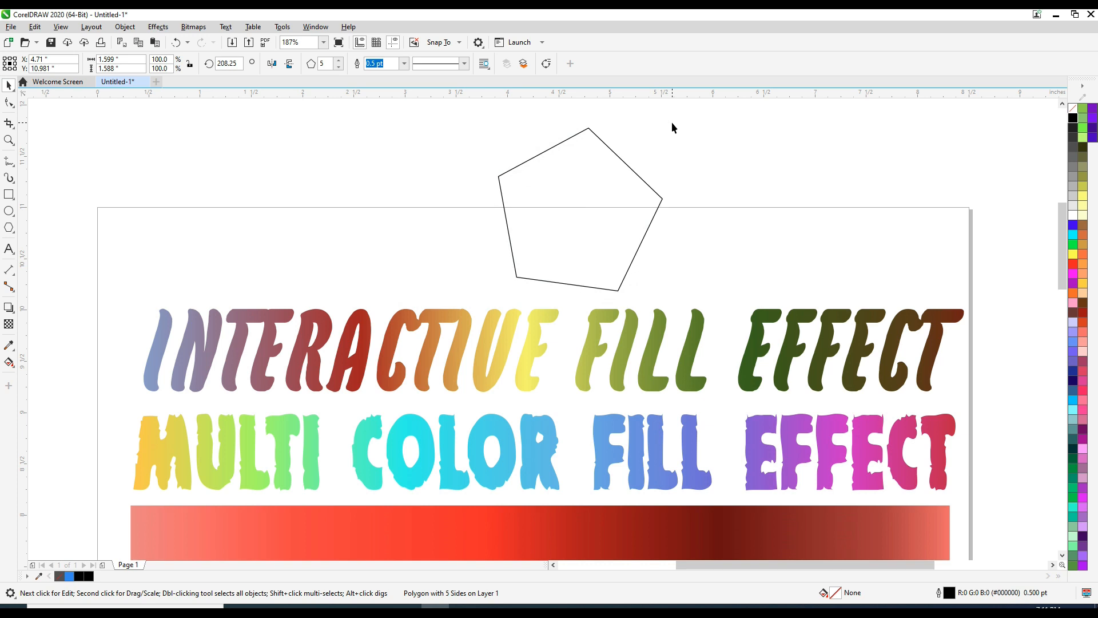
# Step: Set the pentagon's rotation angle to 0 so it stands upright
pyautogui.click(642, 169)
pyautogui.moveTo(673, 127); pyautogui.dragTo(662, 117)
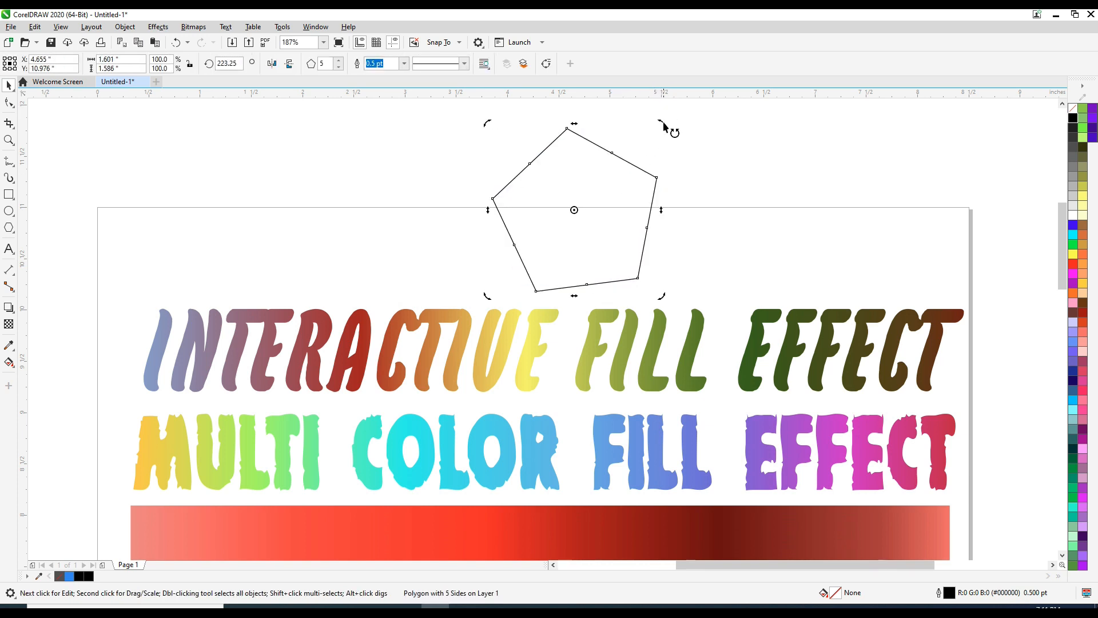
pyautogui.write('0')
pyautogui.press('Return')
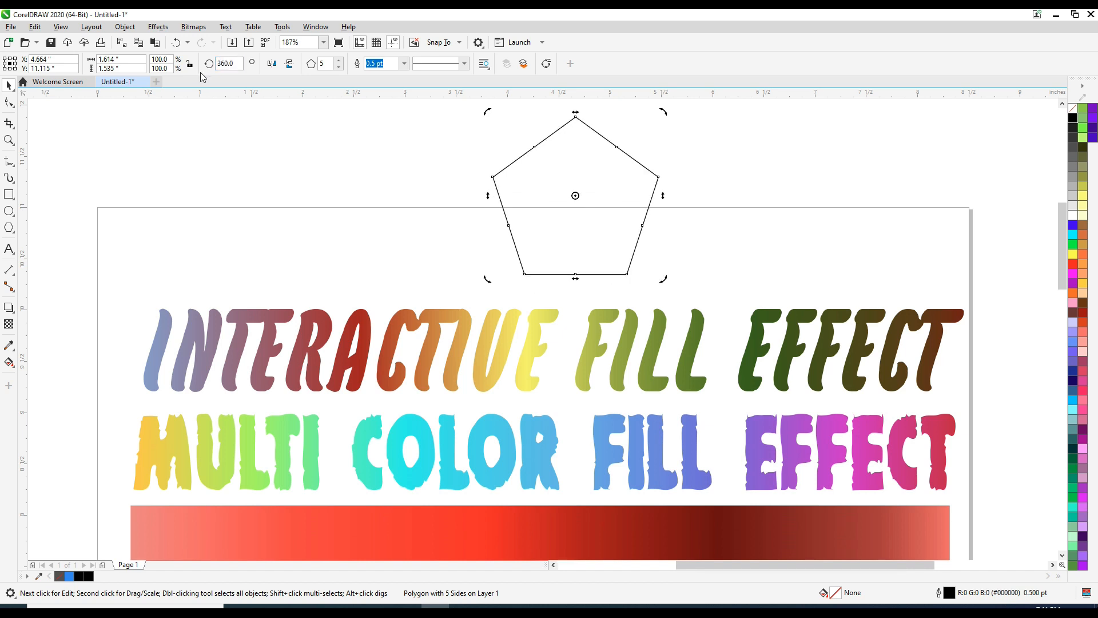
# Step: Copy the heading's multicolour gradient fill onto the pentagon with the Interactive Fill tool's Copy fill
pyautogui.click(8, 363)
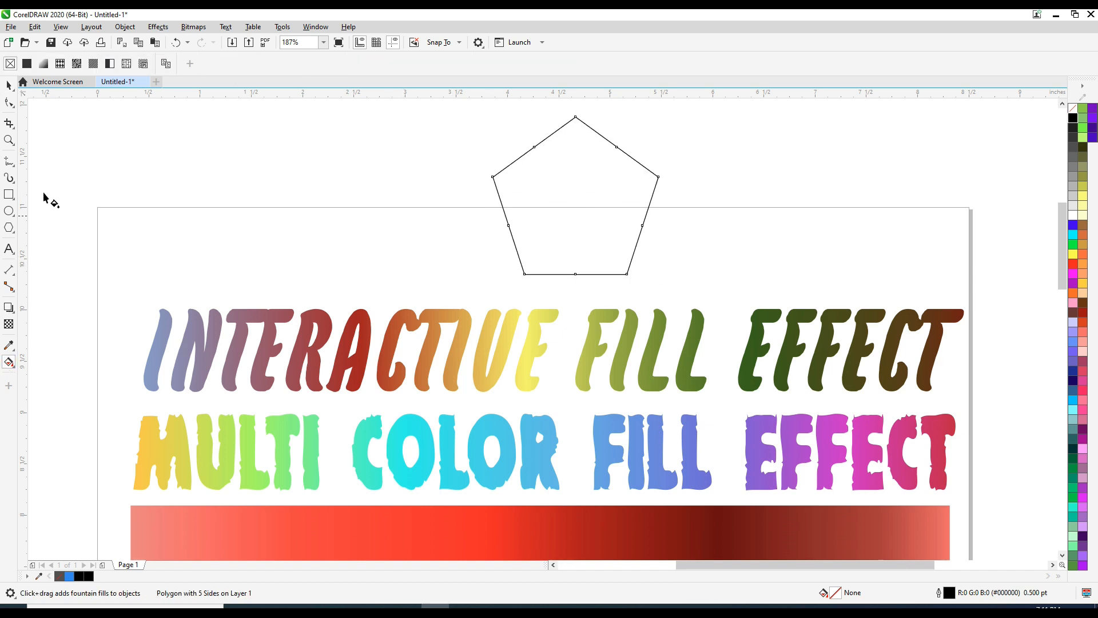
pyautogui.click(166, 64)
pyautogui.click(153, 348)
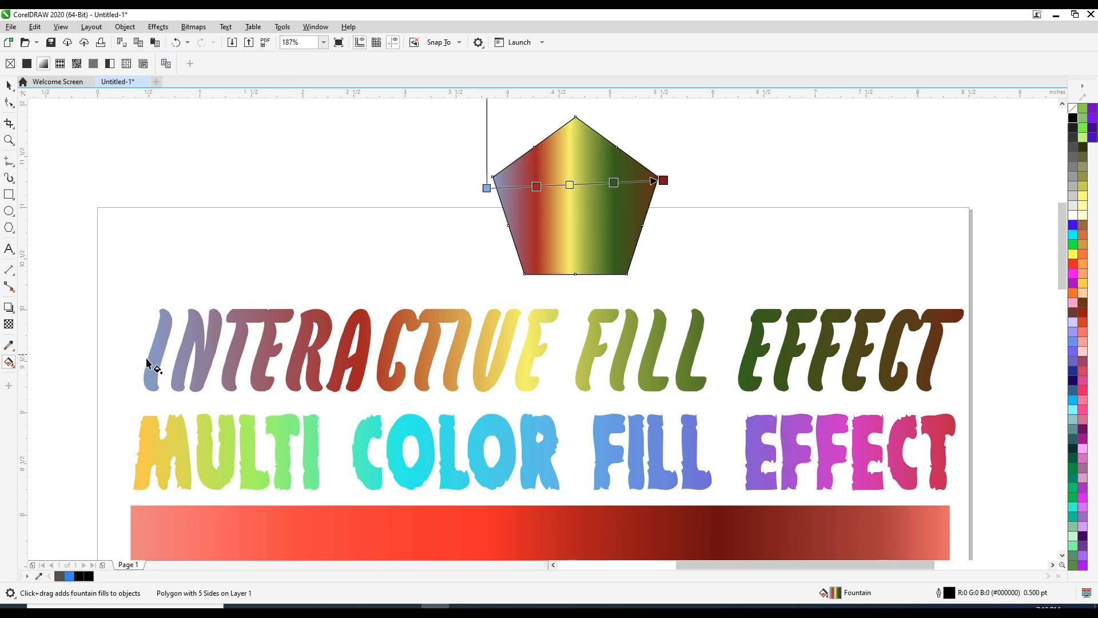
# Step: Remove the pentagon's outline
pyautogui.click(9, 86)
pyautogui.click(288, 153)
pyautogui.press('F2')
pyautogui.moveTo(452, 107); pyautogui.dragTo(693, 309)
pyautogui.press('F4')
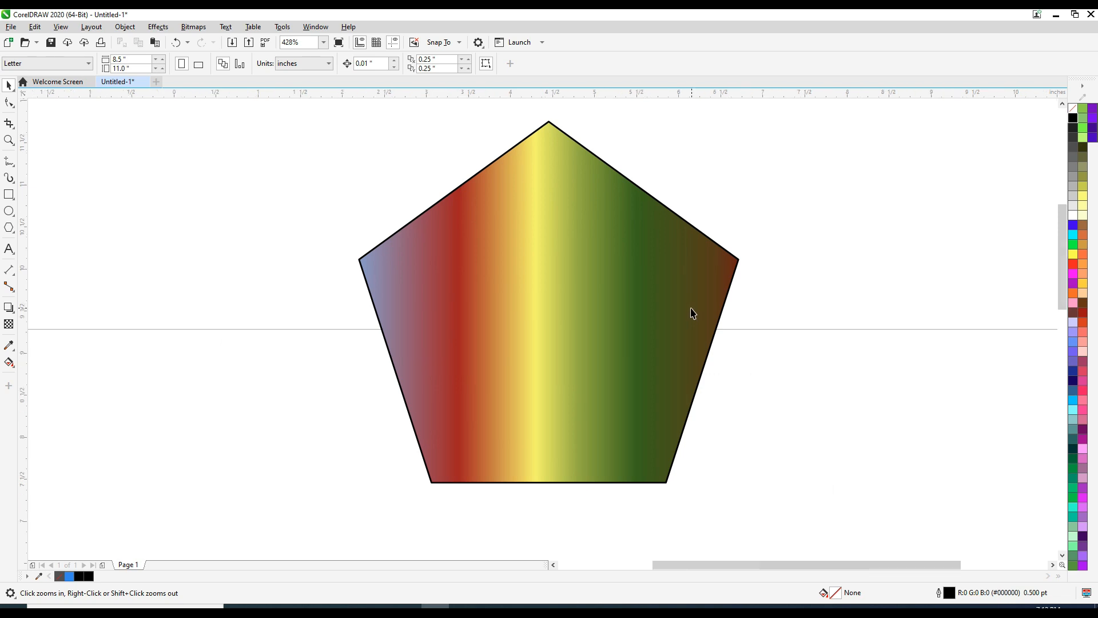
pyautogui.click(546, 222)
pyautogui.rightClick(1072, 109)
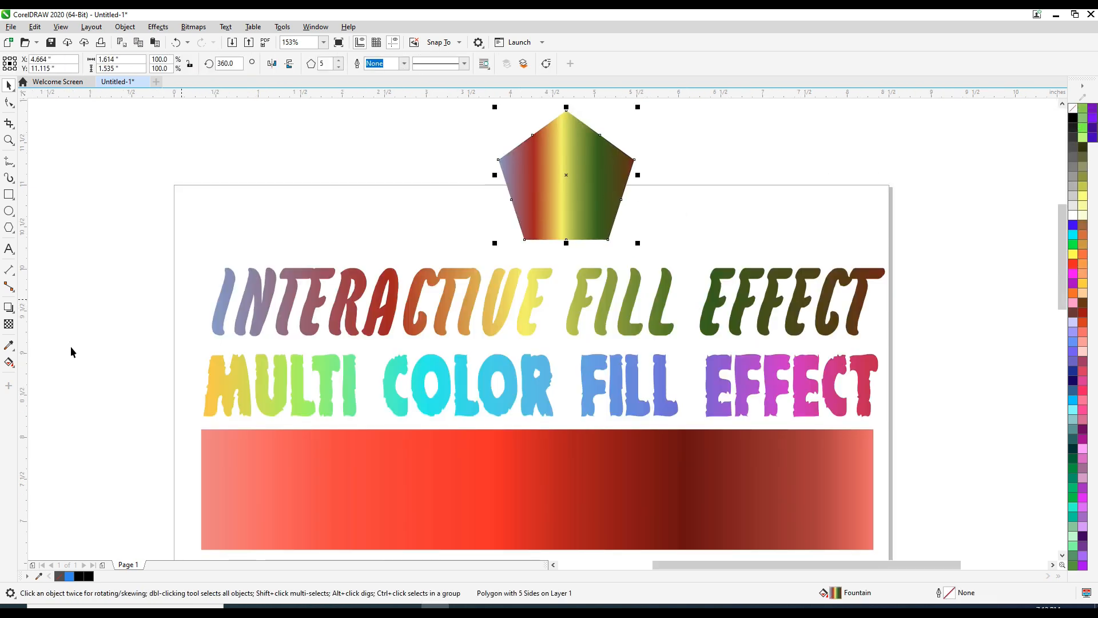
# Step: Turn the pentagon's gradient diagonal by repositioning its start and end handles
pyautogui.click(8, 362)
pyautogui.moveTo(493, 167); pyautogui.dragTo(360, 176)
pyautogui.moveTo(639, 161); pyautogui.dragTo(667, 160)
pyautogui.moveTo(360, 176); pyautogui.dragTo(473, 258)
pyautogui.moveTo(668, 160); pyautogui.dragTo(633, 126)
pyautogui.moveTo(472, 258); pyautogui.dragTo(506, 243)
pyautogui.moveTo(634, 127); pyautogui.dragTo(598, 124)
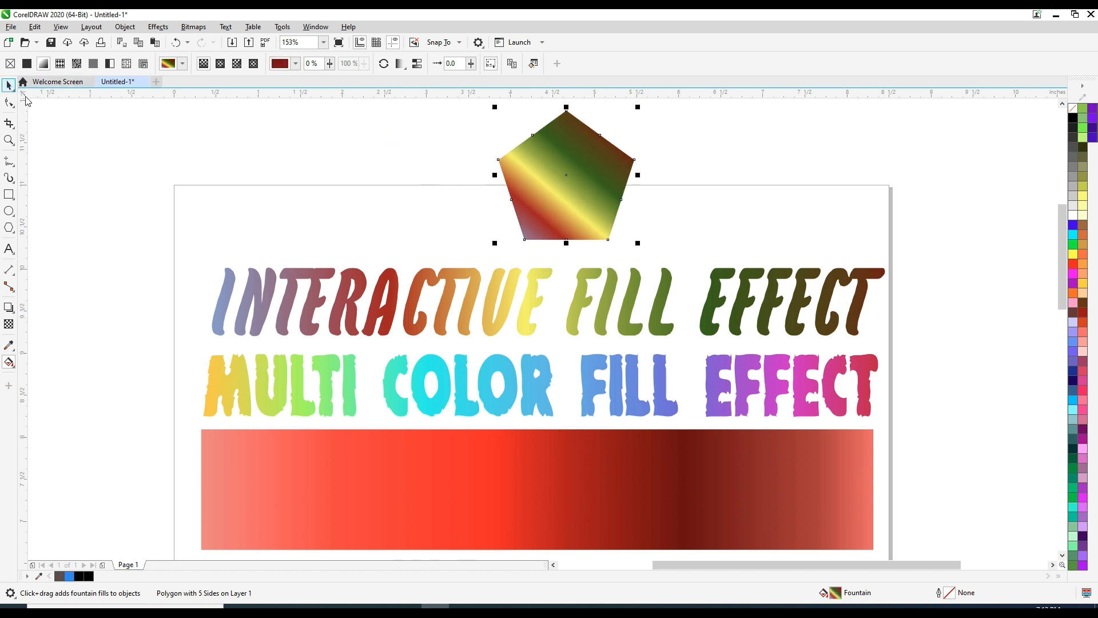
# Step: Make the heading's gradient vertical, running from the text's bottom edge up to its top edge
pyautogui.click(274, 310)
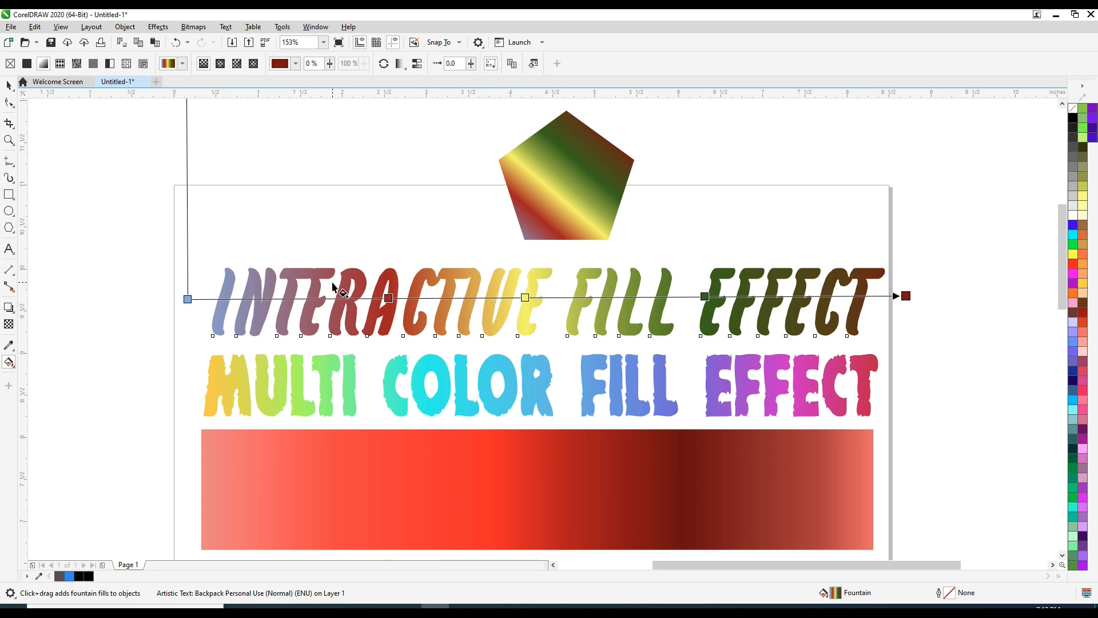
pyautogui.moveTo(906, 296); pyautogui.dragTo(947, 247)
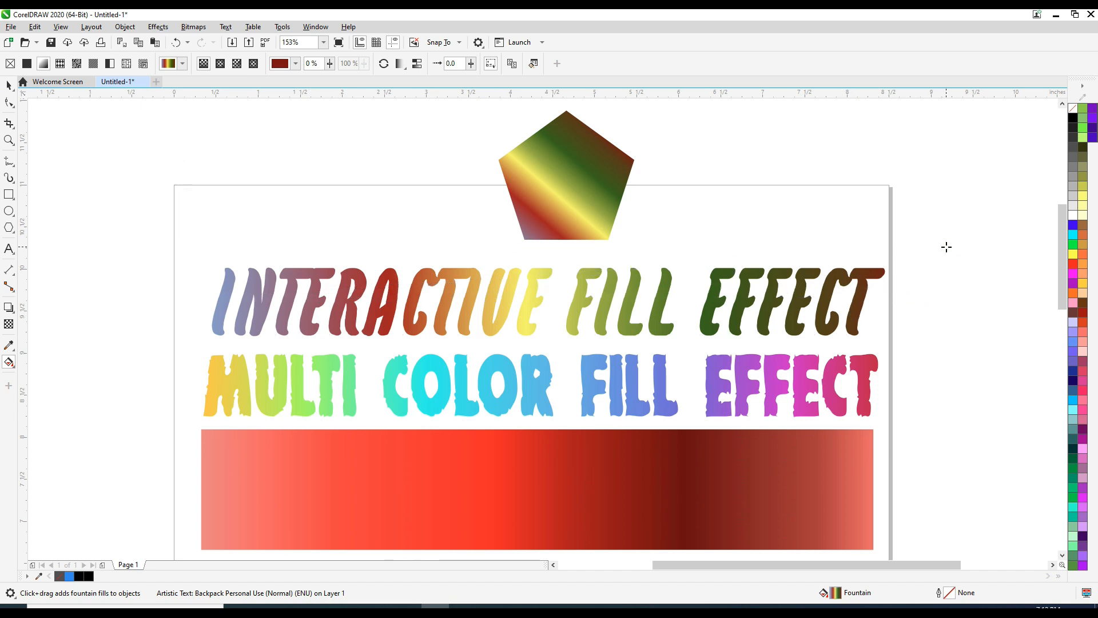
pyautogui.moveTo(187, 299); pyautogui.dragTo(314, 451)
pyautogui.moveTo(945, 247); pyautogui.dragTo(580, 227)
pyautogui.moveTo(314, 451); pyautogui.dragTo(397, 493)
pyautogui.moveTo(580, 228); pyautogui.dragTo(508, 321)
pyautogui.moveTo(389, 499); pyautogui.dragTo(468, 434)
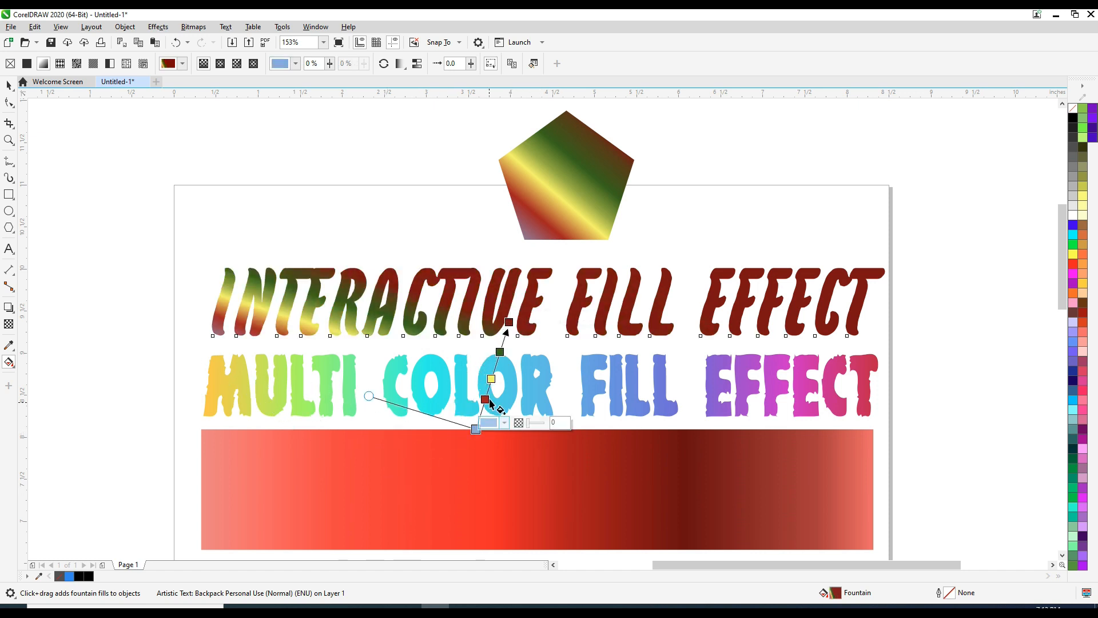
pyautogui.moveTo(509, 321); pyautogui.dragTo(537, 252)
pyautogui.moveTo(475, 429); pyautogui.dragTo(538, 397)
pyautogui.moveTo(538, 371); pyautogui.dragTo(535, 335)
pyautogui.moveTo(534, 251); pyautogui.dragTo(535, 251)
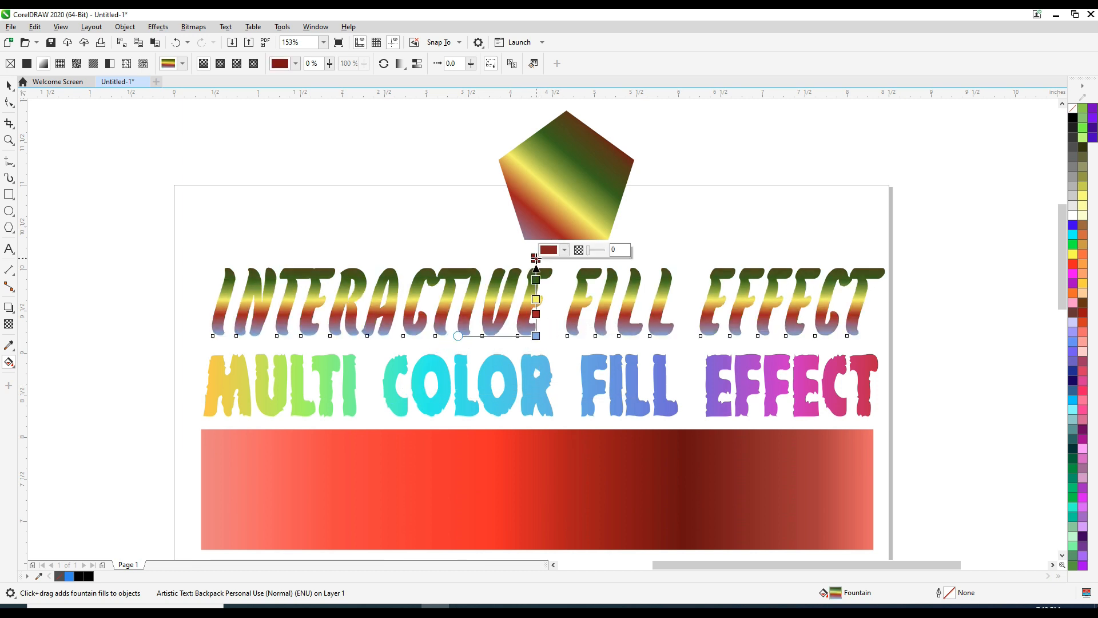
pyautogui.moveTo(535, 336); pyautogui.dragTo(535, 330)
pyautogui.press('space')
pyautogui.click(104, 129)
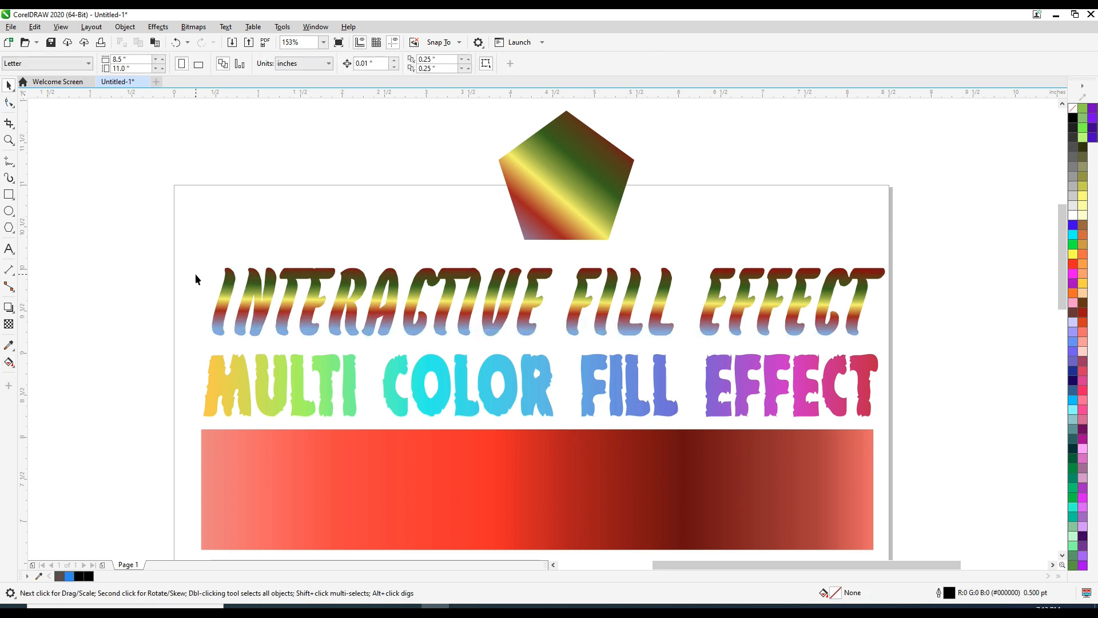